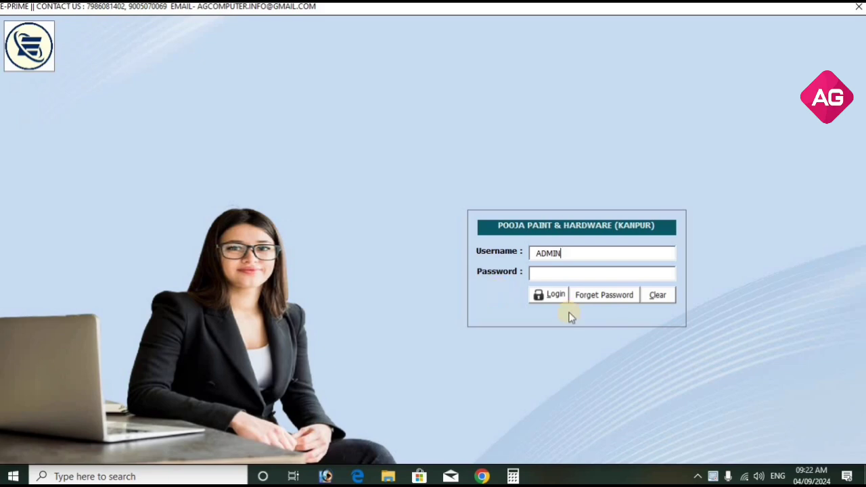
Enter the administrator password and log in to the E-Prime main screen.
{"action": "left_click", "coordinate": [601, 274]}
{"action": "type", "text": "****"}
{"action": "left_click", "coordinate": [543, 295]}
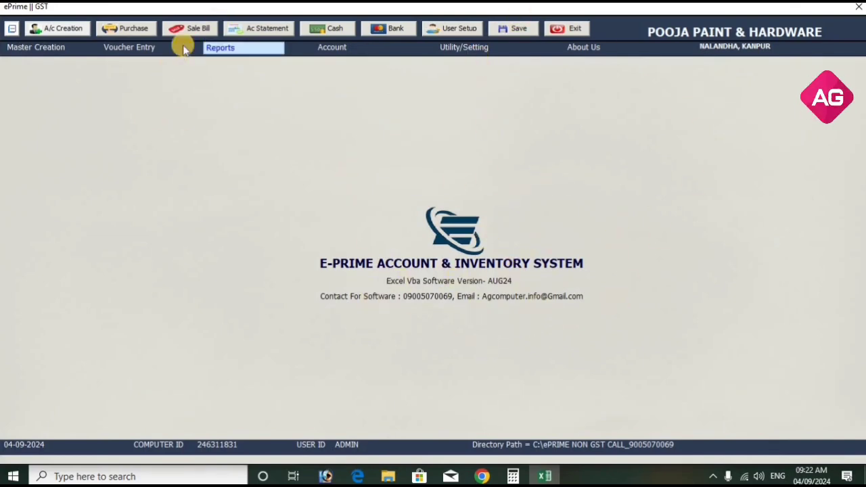
In Company Master, set name AG ELECTRONIC HUB and address KANPUR, save, and close.
{"action": "left_click", "coordinate": [53, 47]}
{"action": "left_click", "coordinate": [57, 72]}
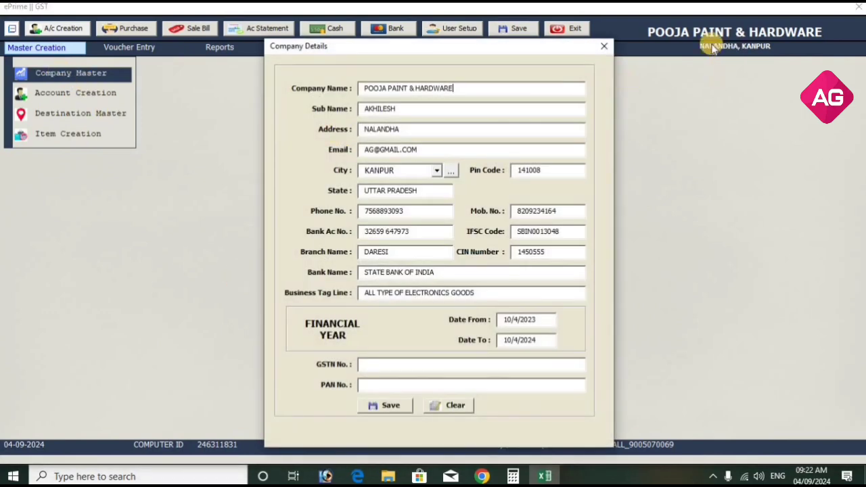
{"action": "left_click_drag", "start_coordinate": [456, 88], "coordinate": [370, 94]}
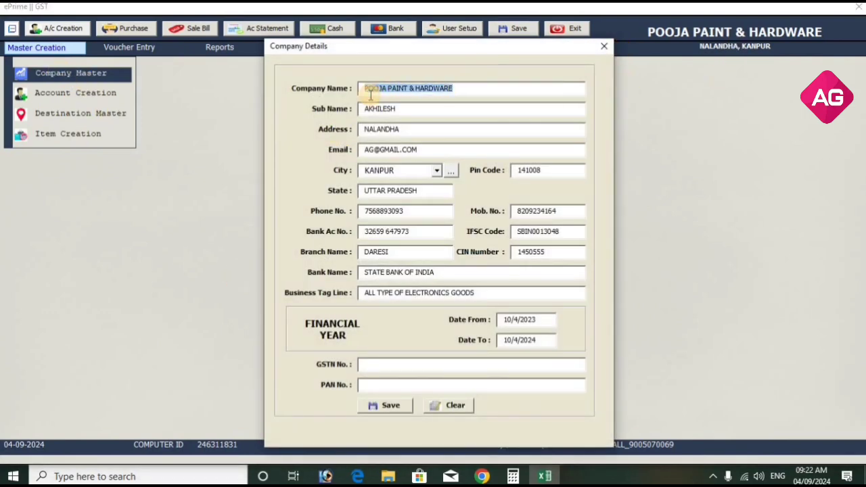
{"action": "type", "text": "AG"}
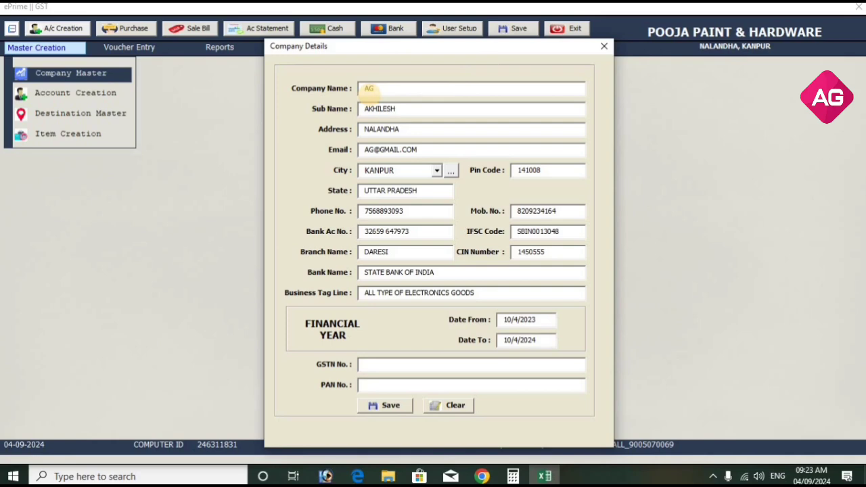
{"action": "type", "text": " ELECTRONIC HUB"}
{"action": "left_click", "coordinate": [413, 130]}
{"action": "type", "text": "KANPUR"}
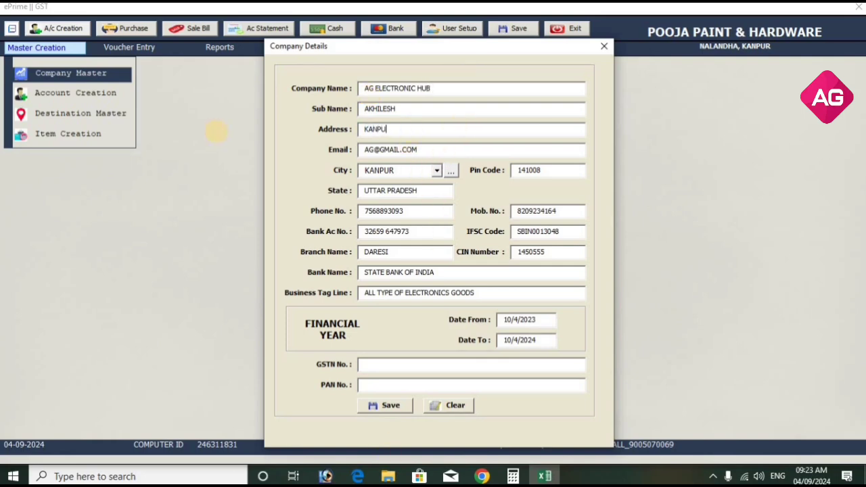
{"action": "left_click", "coordinate": [397, 407]}
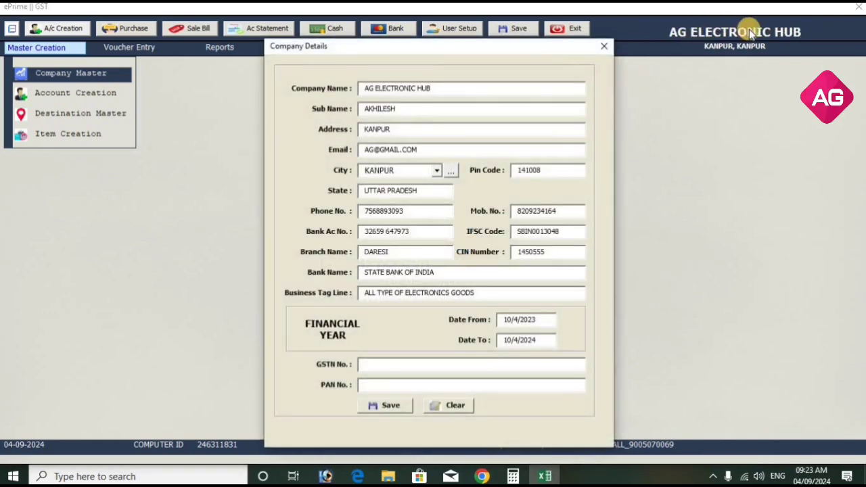
{"action": "left_click", "coordinate": [604, 46]}
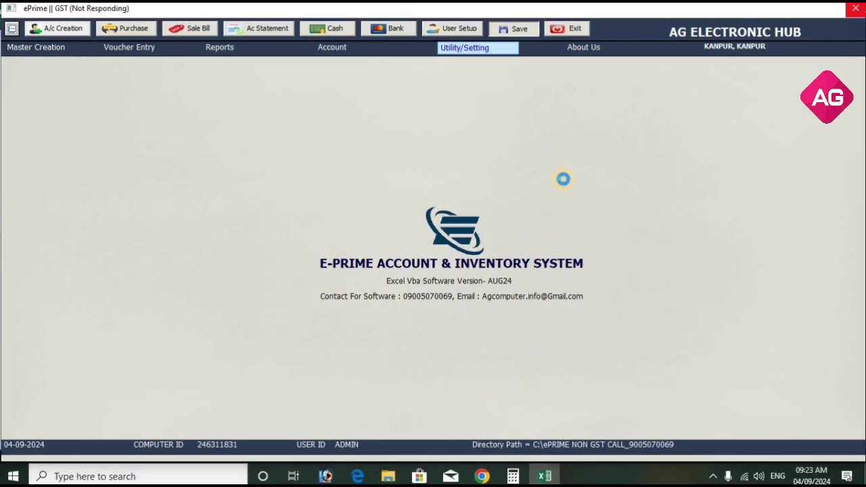
Open Item Creation and enter item BULB, description SISKA, unit PCS, sale rate 150.
{"action": "left_click", "coordinate": [497, 275]}
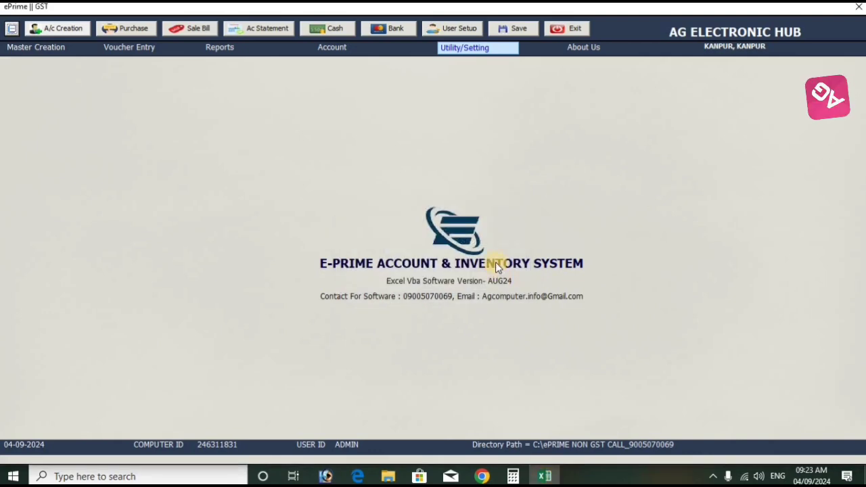
{"action": "left_click", "coordinate": [50, 49]}
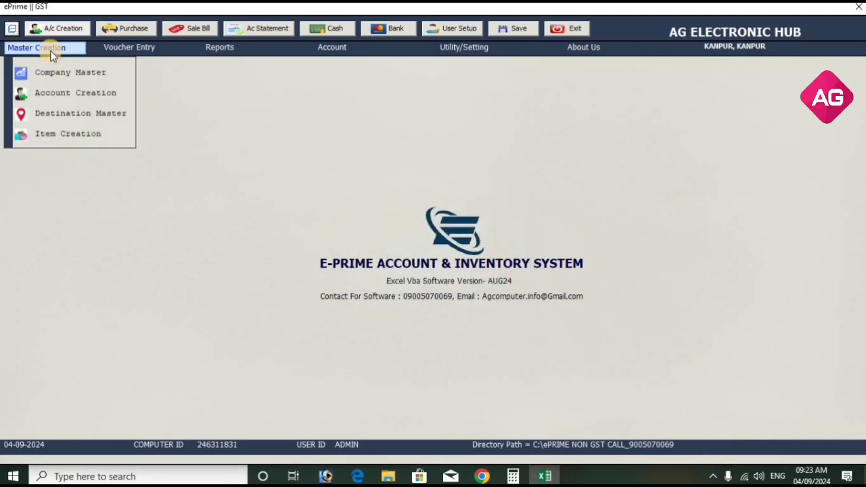
{"action": "left_click", "coordinate": [62, 136]}
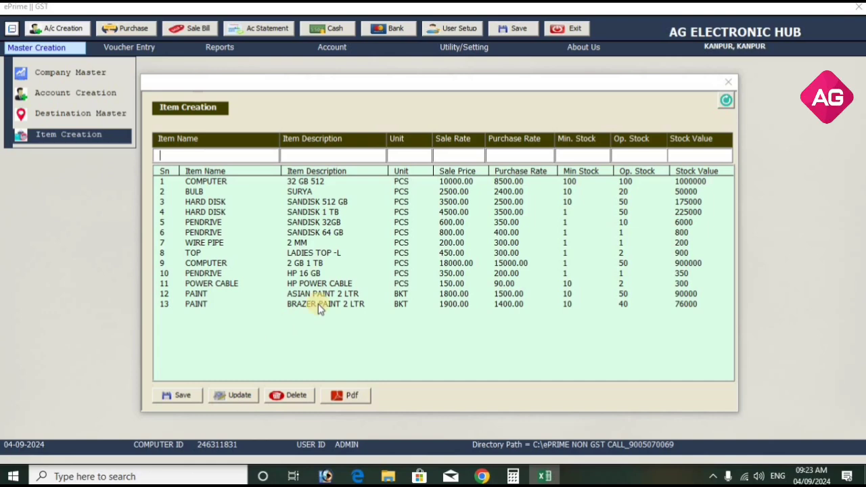
{"action": "left_click", "coordinate": [238, 152]}
{"action": "left_click", "coordinate": [243, 193]}
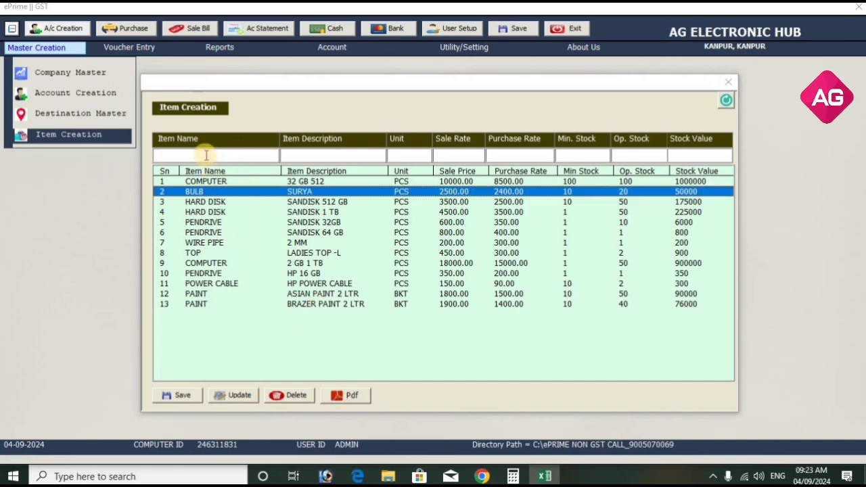
{"action": "type", "text": "BULB"}
{"action": "type", "text": "SISKA"}
{"action": "type", "text": "PCS"}
{"action": "type", "text": "1"}
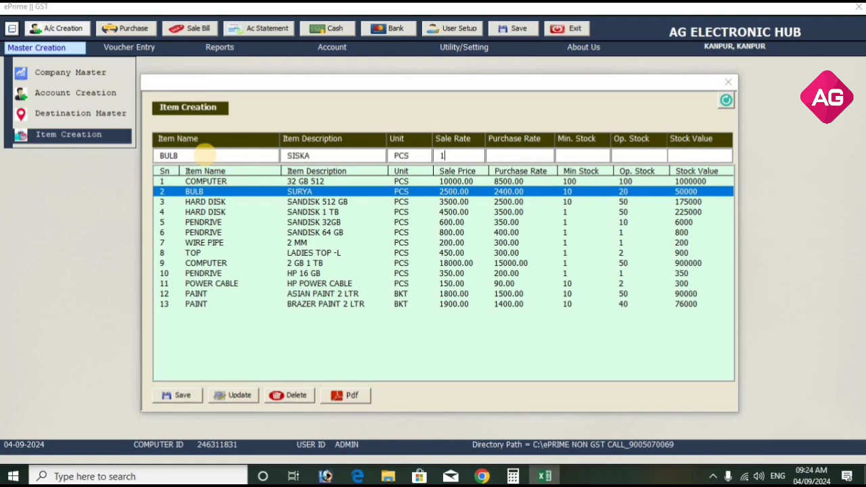
{"action": "type", "text": "50"}
Enter purchase rate 100, min stock 10, opening stock 100, save, and select the BULB row.
{"action": "key", "text": "Return"}
{"action": "type", "text": "10"}
{"action": "type", "text": "100"}
{"action": "key", "text": "Return"}
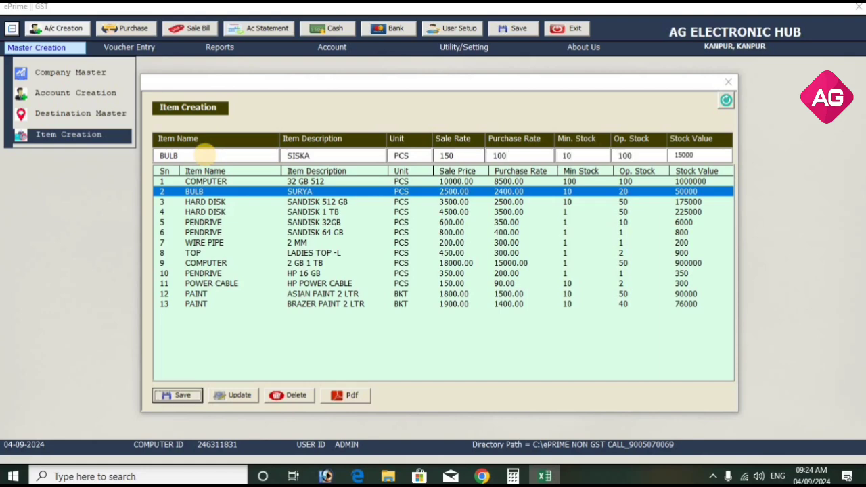
{"action": "key", "text": "Return"}
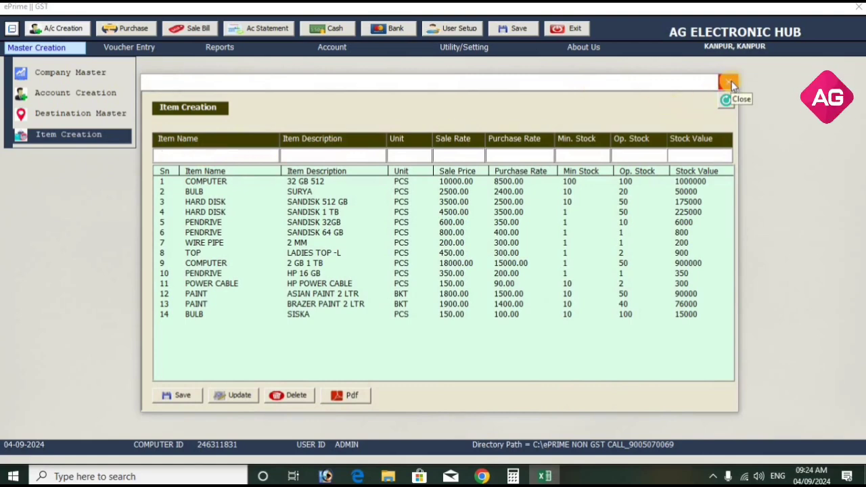
{"action": "left_click", "coordinate": [196, 192]}
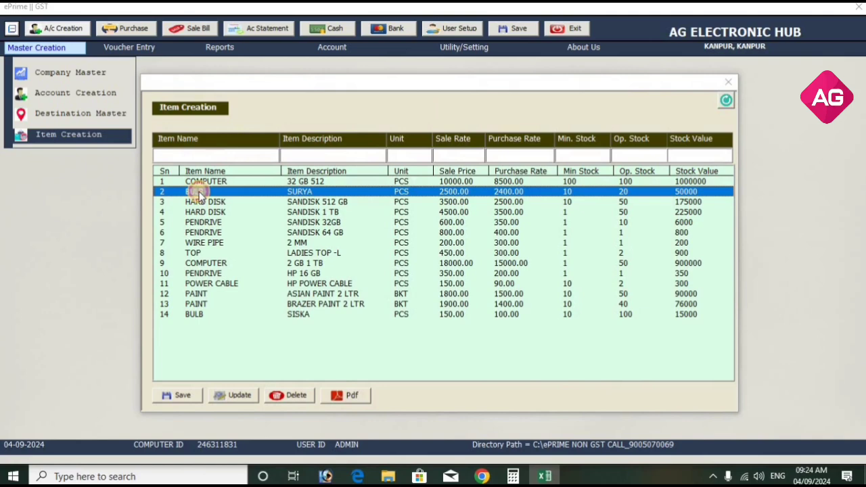
{"action": "left_click", "coordinate": [218, 315]}
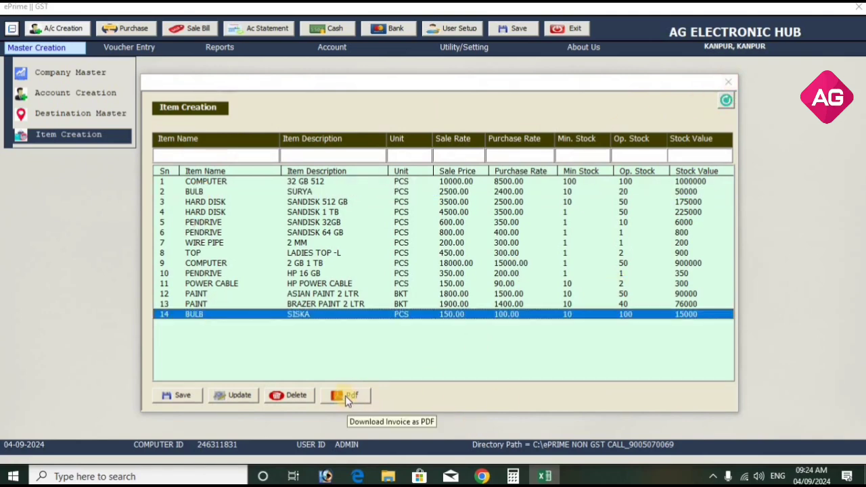
Change the BULB SISKA item's sale rate from 150 to 140 and confirm the update.
{"action": "double_click", "coordinate": [260, 315]}
{"action": "left_click", "coordinate": [454, 157]}
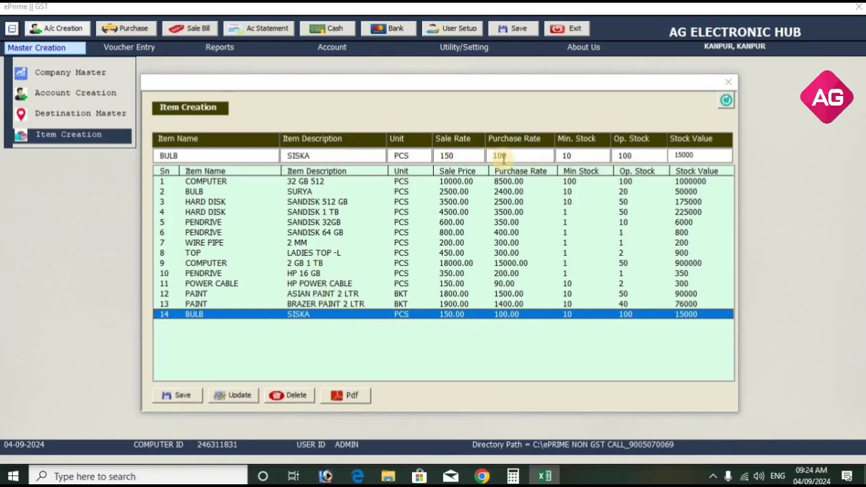
{"action": "key", "text": "BackSpace"}
{"action": "key", "text": "BackSpace"}
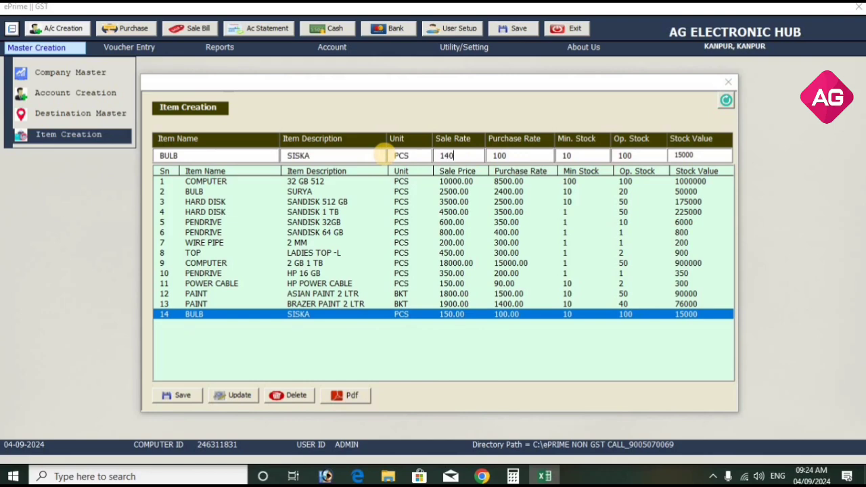
{"action": "type", "text": "40"}
{"action": "left_click", "coordinate": [243, 396]}
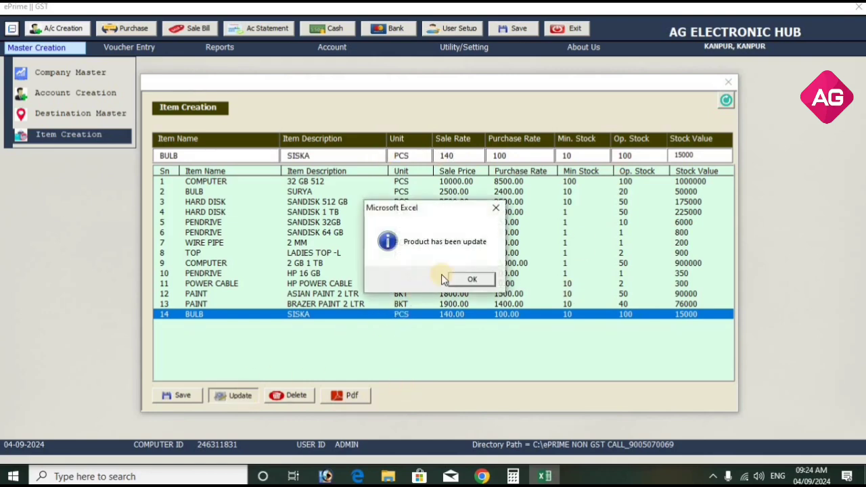
{"action": "left_click", "coordinate": [462, 280]}
{"action": "left_click", "coordinate": [451, 313]}
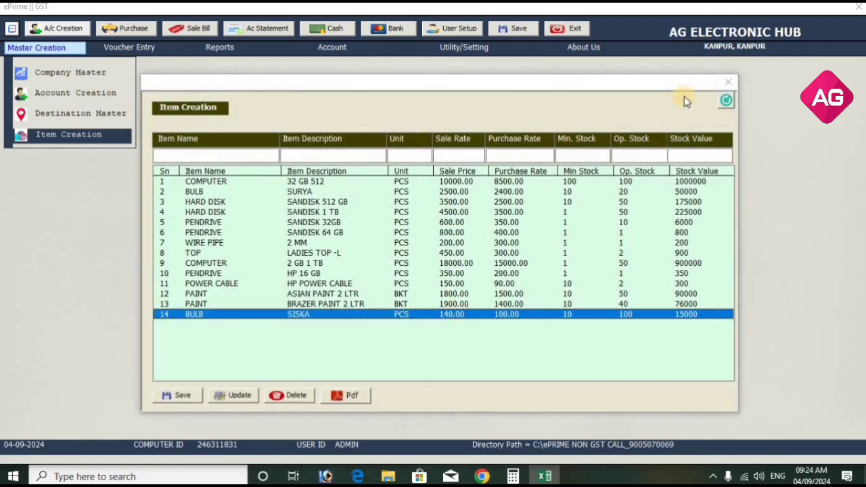
In Account Creation, enter party ABC COMPANY in the CUSTOMER group with city LUCKNOW.
{"action": "left_click", "coordinate": [723, 84]}
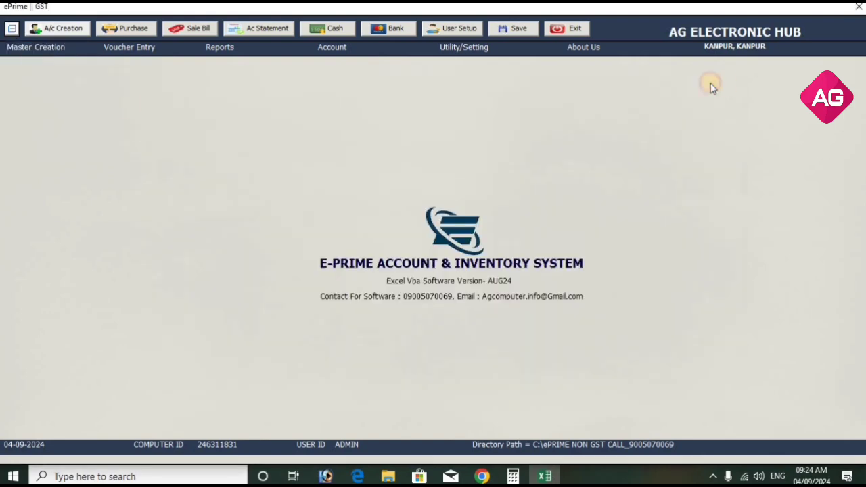
{"action": "left_click", "coordinate": [54, 48]}
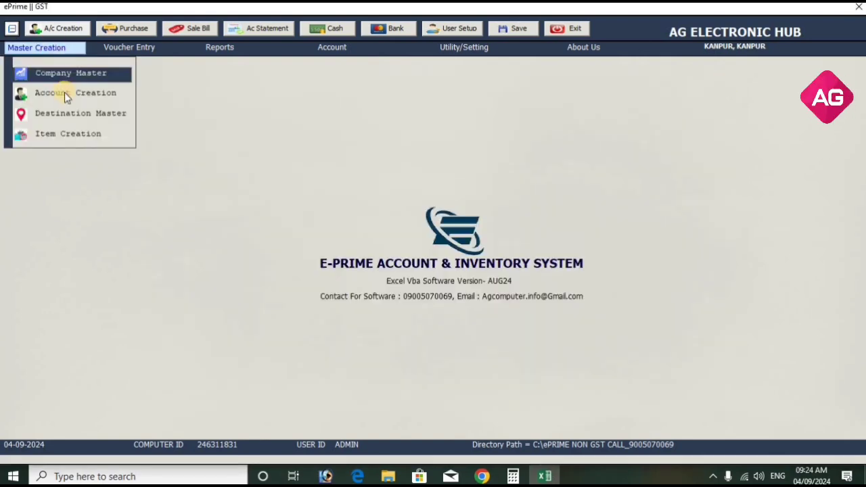
{"action": "left_click", "coordinate": [65, 97]}
{"action": "left_click", "coordinate": [368, 364]}
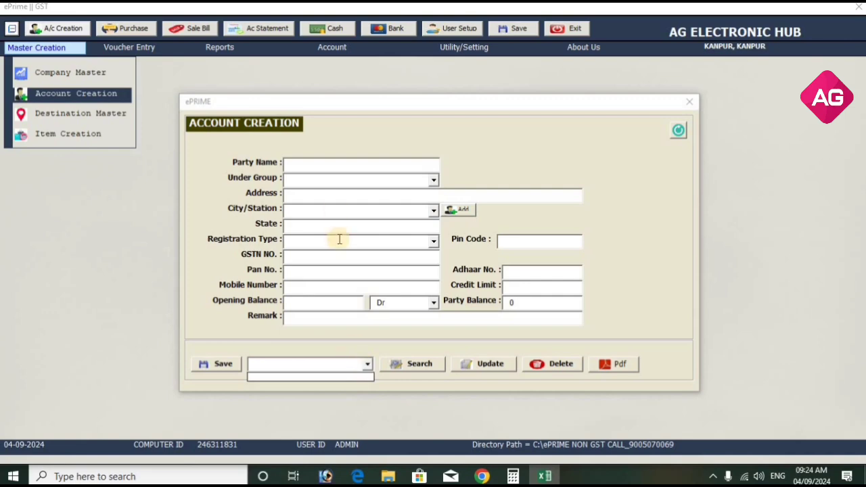
{"action": "left_click", "coordinate": [334, 166]}
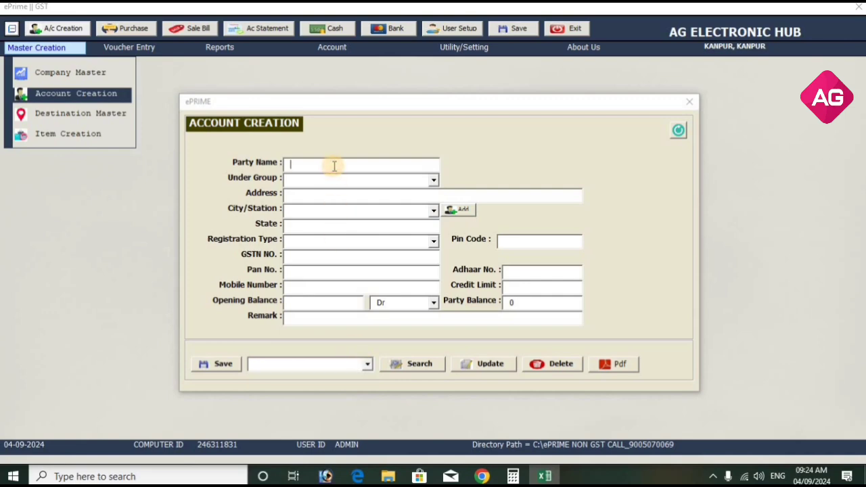
{"action": "type", "text": "ABC COMPANY"}
{"action": "key", "text": "Return"}
{"action": "type", "text": "CUSTOMER"}
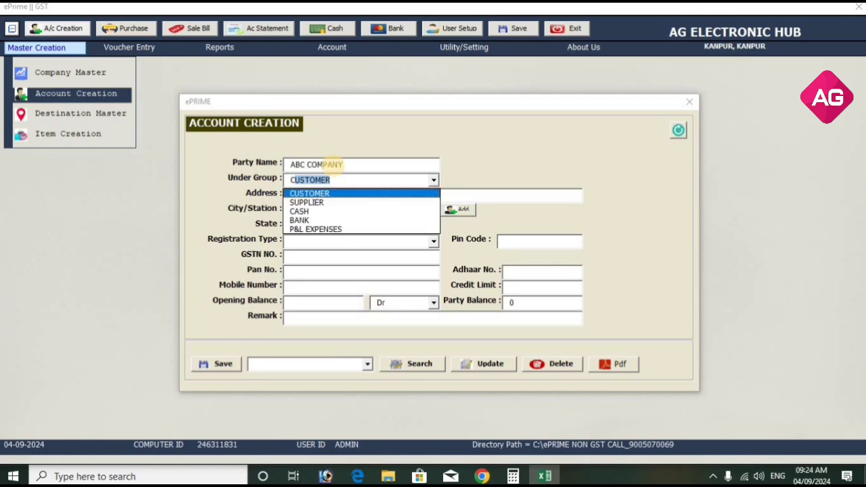
{"action": "key", "text": "Return"}
{"action": "key", "text": "Return"}
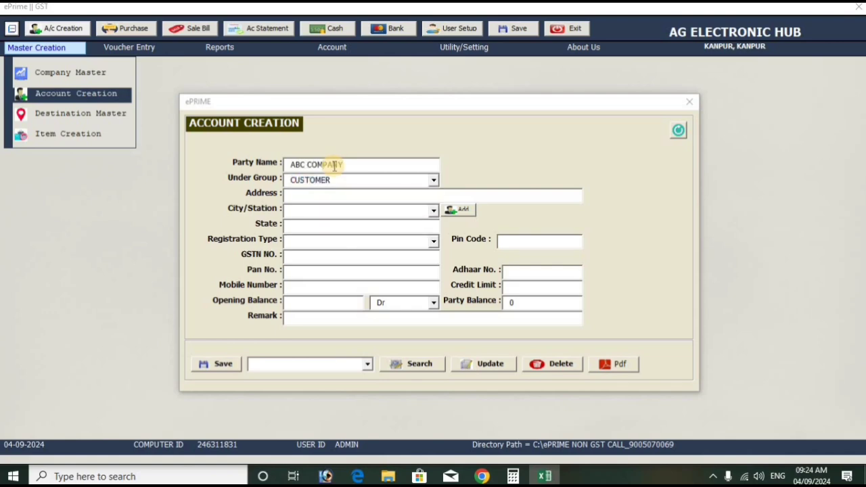
{"action": "type", "text": "LUCKNOW"}
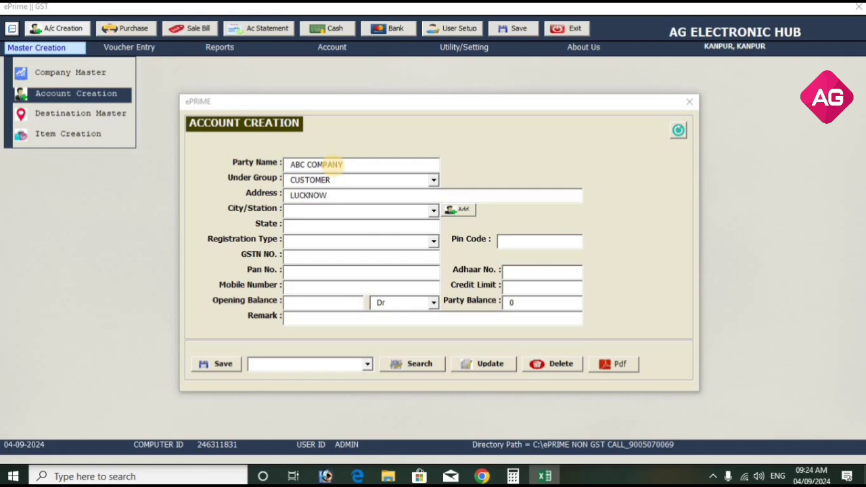
{"action": "type", "text": "LUCN"}
{"action": "key", "text": "BackSpace"}
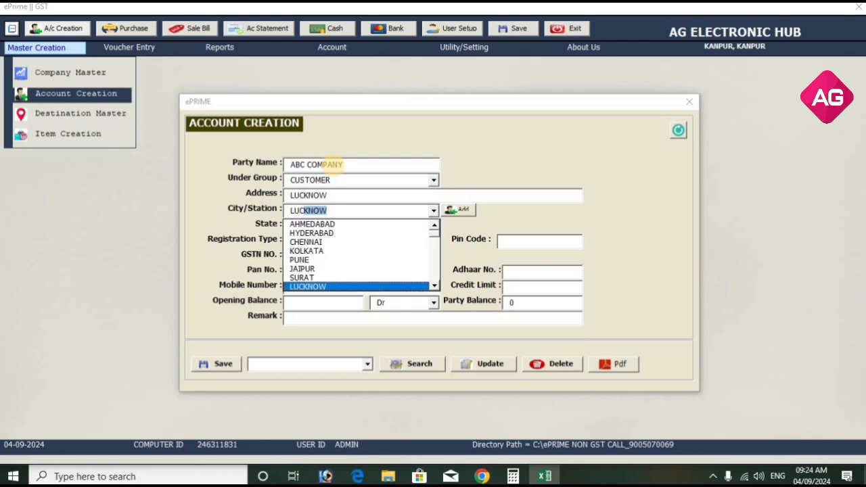
{"action": "key", "text": "Return"}
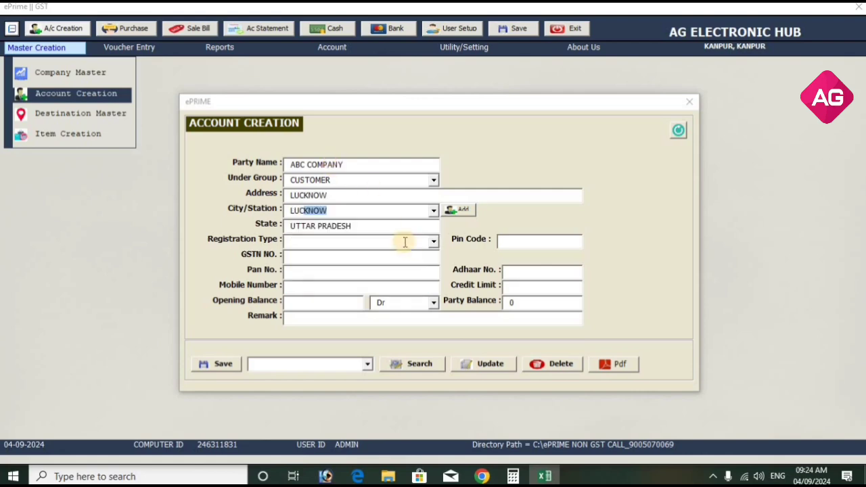
Mark ABC COMPANY unregistered, add the customer's mobile number and 10000 credit limit, and save.
{"action": "left_click", "coordinate": [430, 247]}
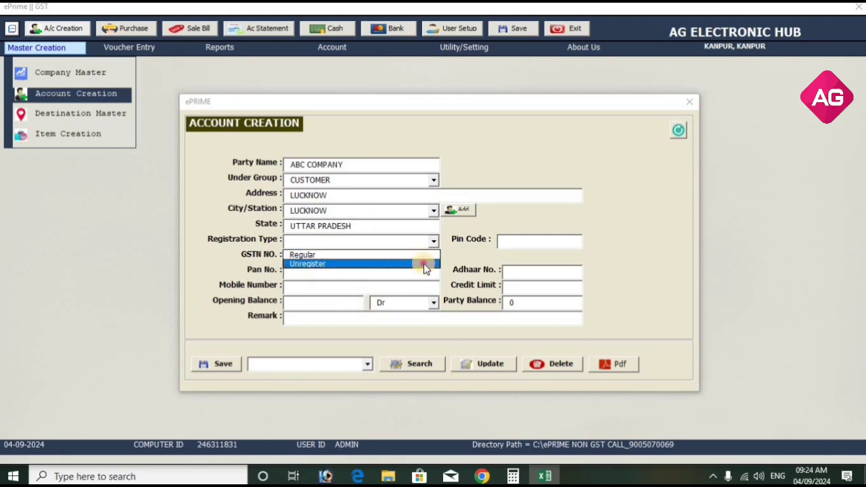
{"action": "left_click", "coordinate": [423, 264]}
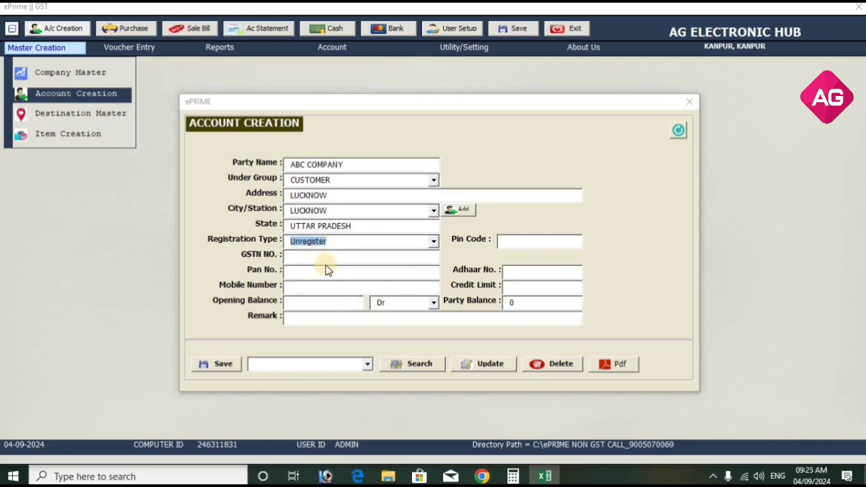
{"action": "left_click", "coordinate": [325, 290]}
{"action": "type", "text": "7986"}
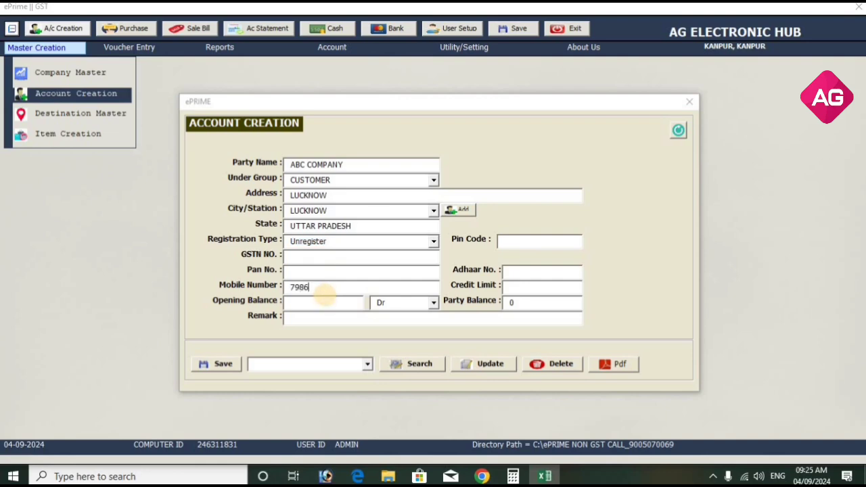
{"action": "type", "text": "a"}
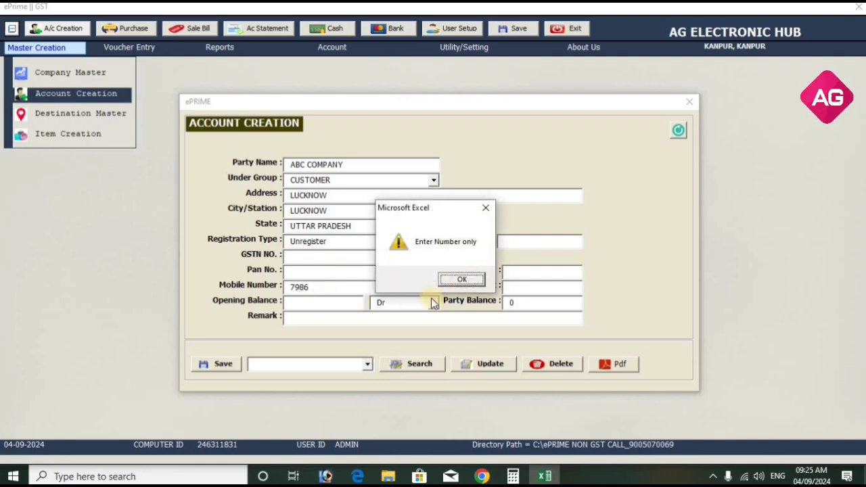
{"action": "left_click", "coordinate": [473, 284]}
{"action": "type", "text": "0000000"}
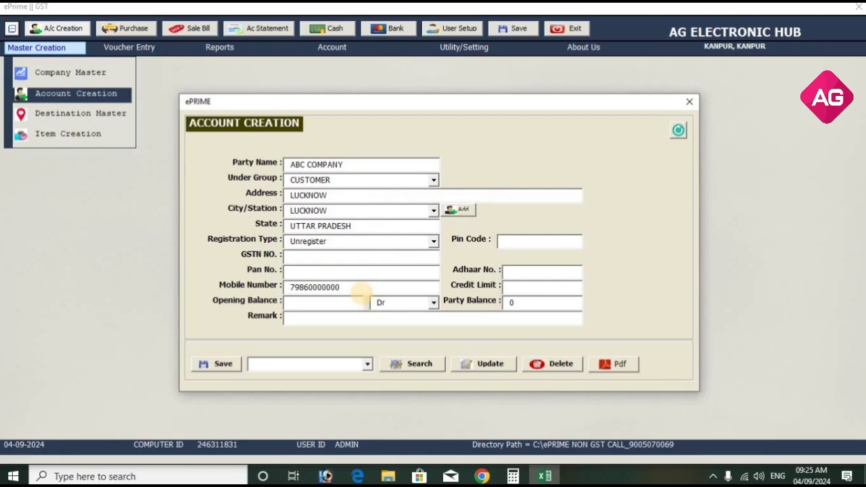
{"action": "left_click", "coordinate": [525, 285]}
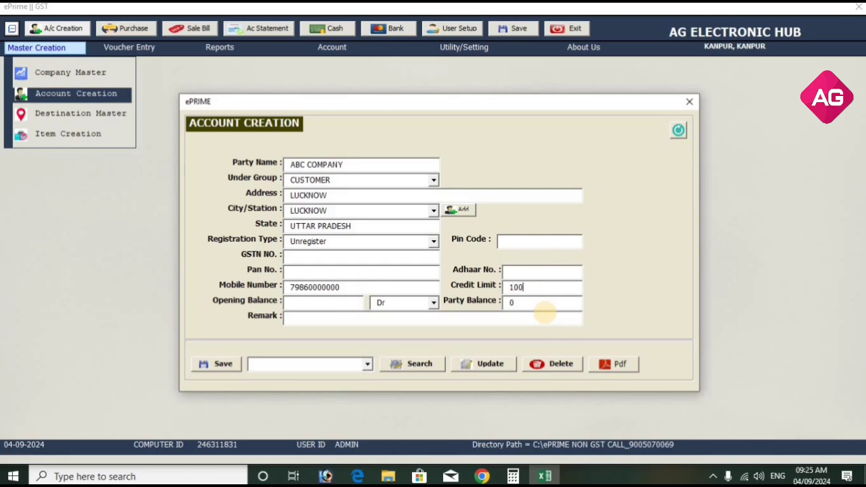
{"action": "left_click", "coordinate": [322, 302]}
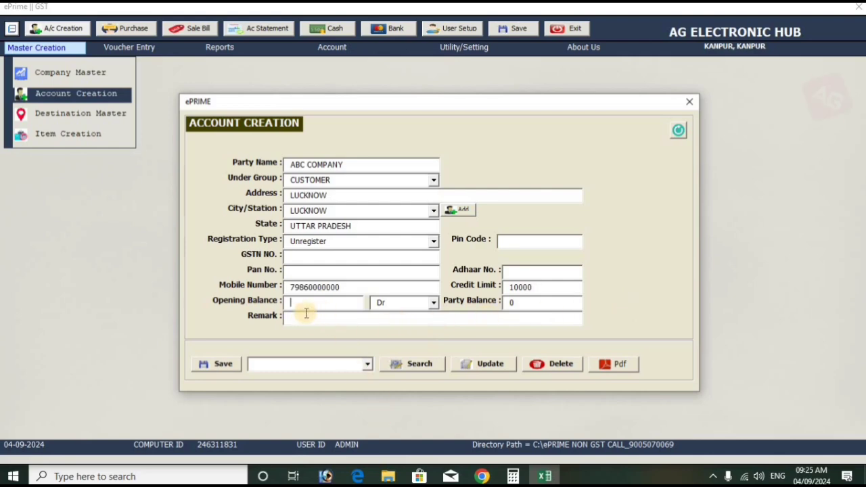
{"action": "left_click", "coordinate": [211, 363]}
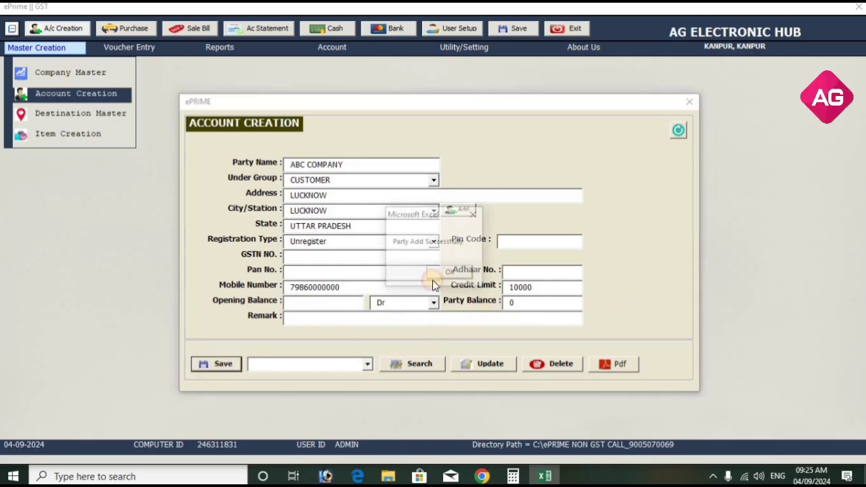
{"action": "left_click", "coordinate": [448, 274]}
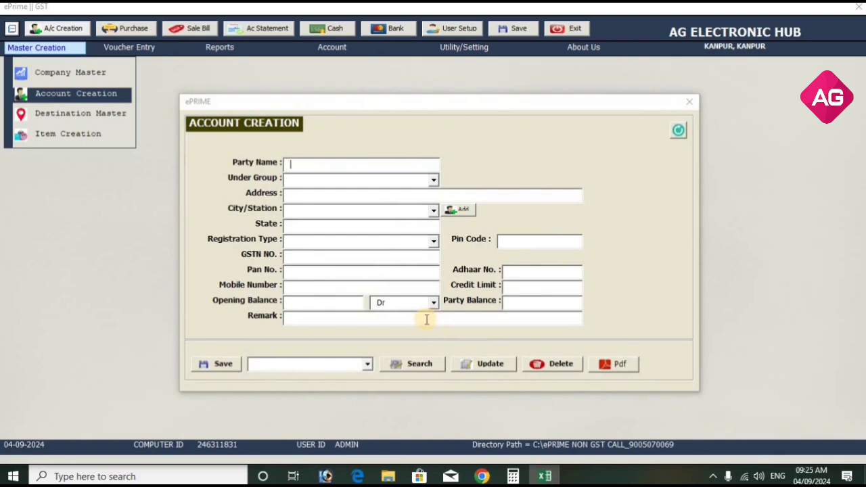
Save CASH IN HAND under the CASH group, city KANPUR, with 40000 opening balance.
{"action": "type", "text": "CASH IN HAND"}
{"action": "type", "text": "CUSTOMER"}
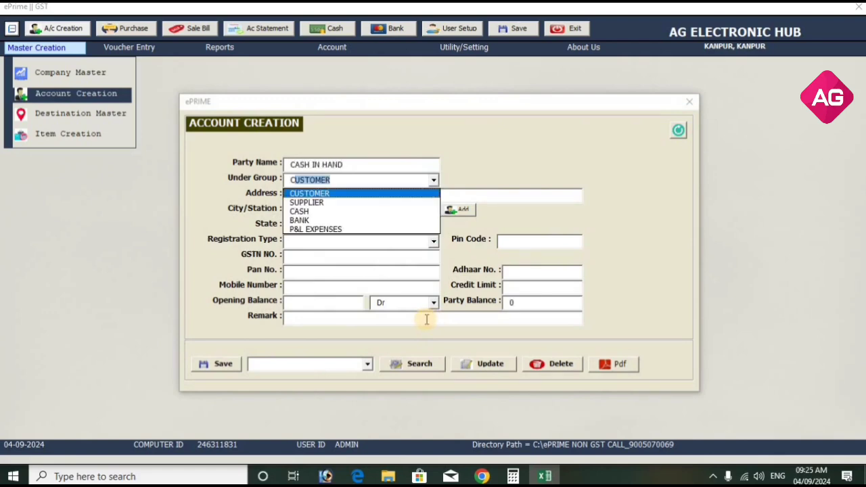
{"action": "key", "text": "Down"}
{"action": "key", "text": "Down"}
{"action": "key", "text": "Return"}
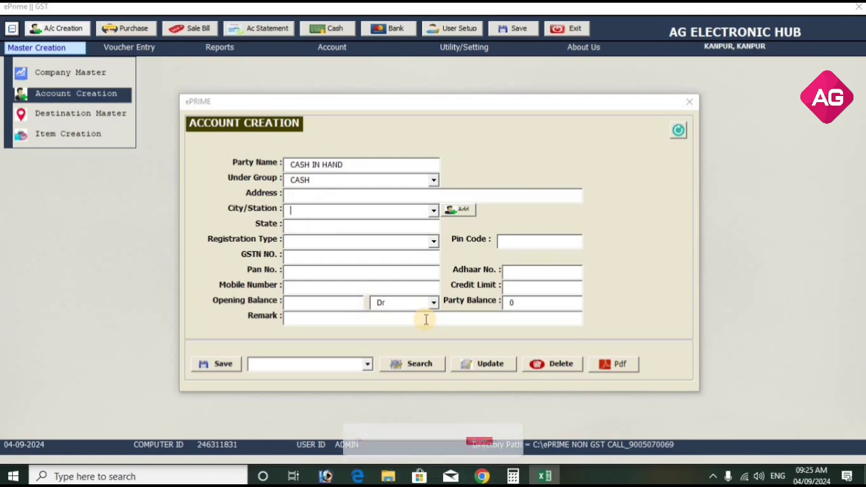
{"action": "key", "text": "Return"}
{"action": "type", "text": "KANPUR"}
{"action": "left_click", "coordinate": [425, 319]}
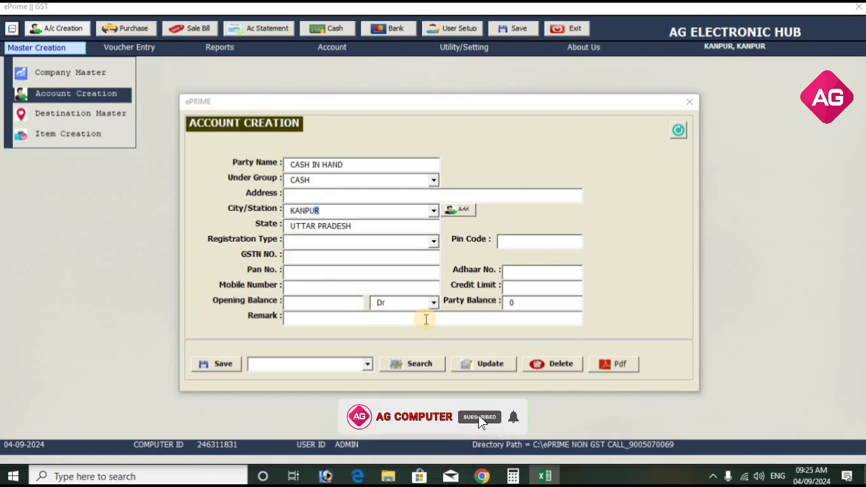
{"action": "left_click", "coordinate": [305, 303]}
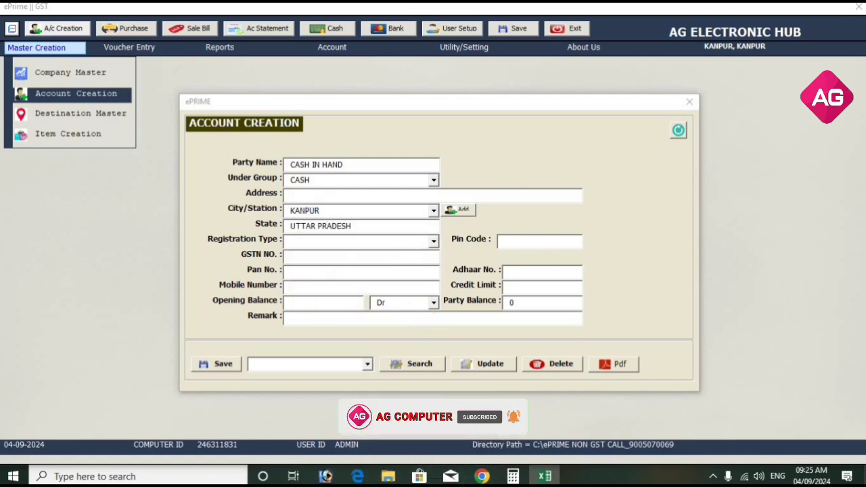
{"action": "type", "text": "40000"}
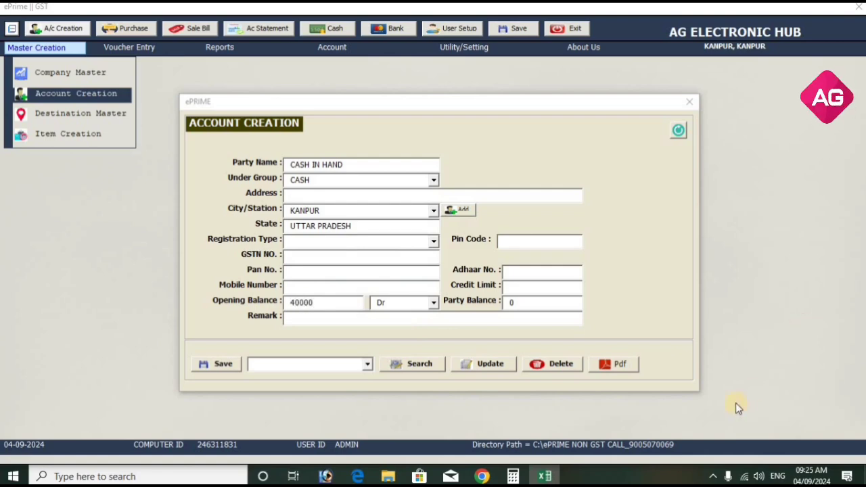
{"action": "left_click", "coordinate": [226, 363]}
Save SBI BANK in the BANK group with a 15000 opening balance.
{"action": "left_click", "coordinate": [451, 273]}
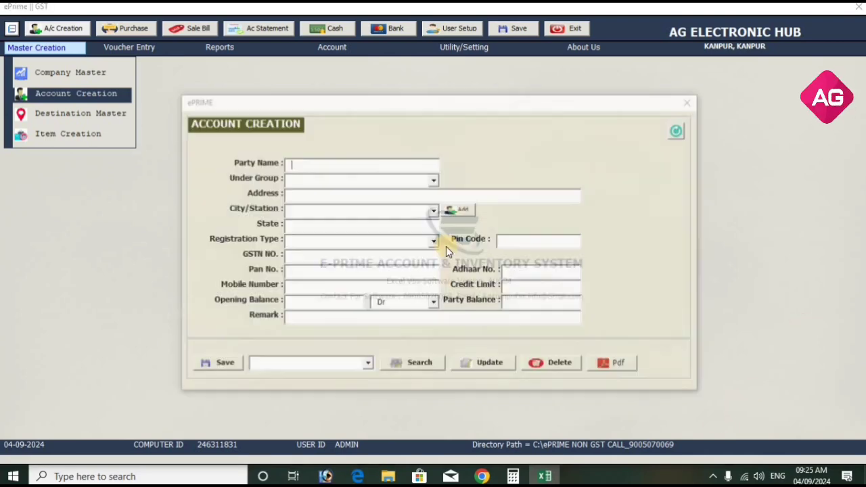
{"action": "type", "text": "SBI"}
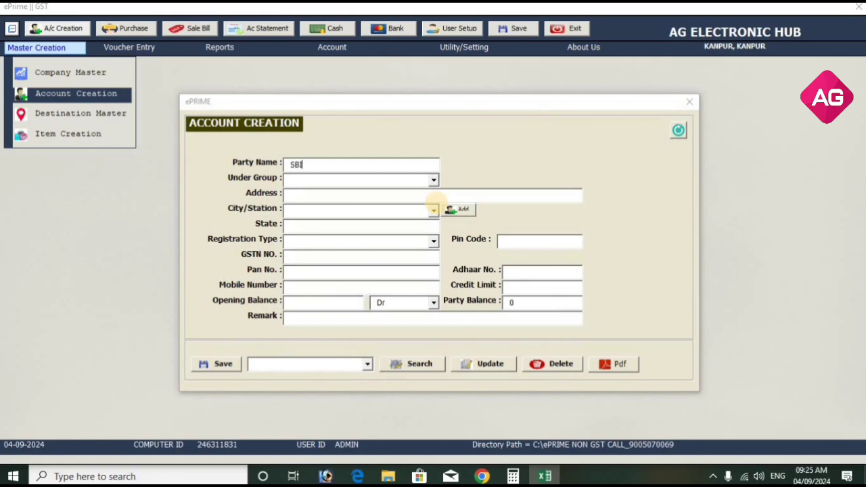
{"action": "type", "text": " BANK"}
{"action": "key", "text": "Tab"}
{"action": "type", "text": "BA"}
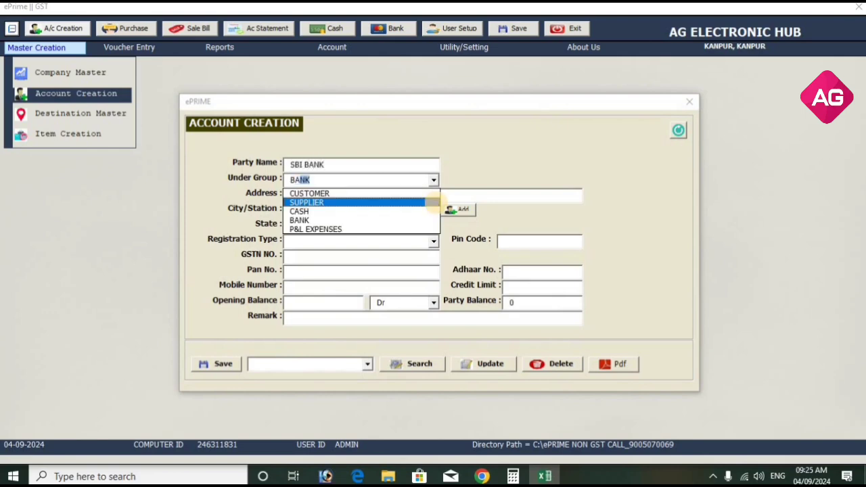
{"action": "key", "text": "Down"}
{"action": "key", "text": "Tab"}
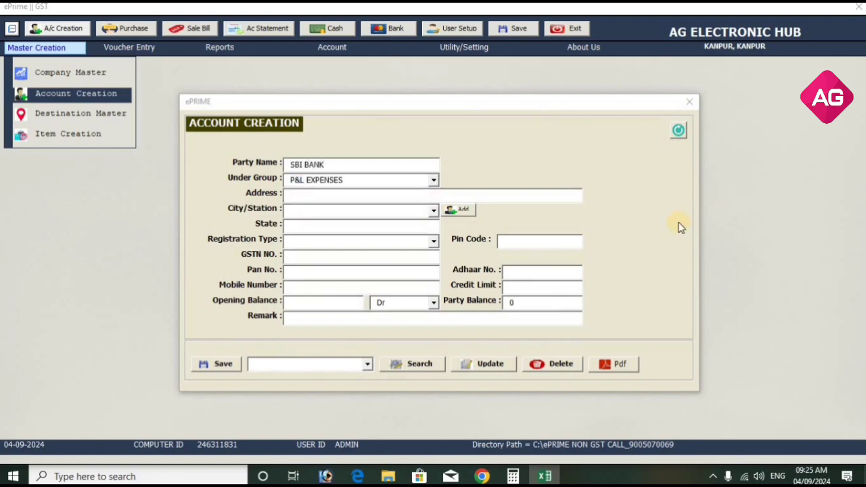
{"action": "left_click", "coordinate": [432, 180]}
{"action": "left_click", "coordinate": [391, 217]}
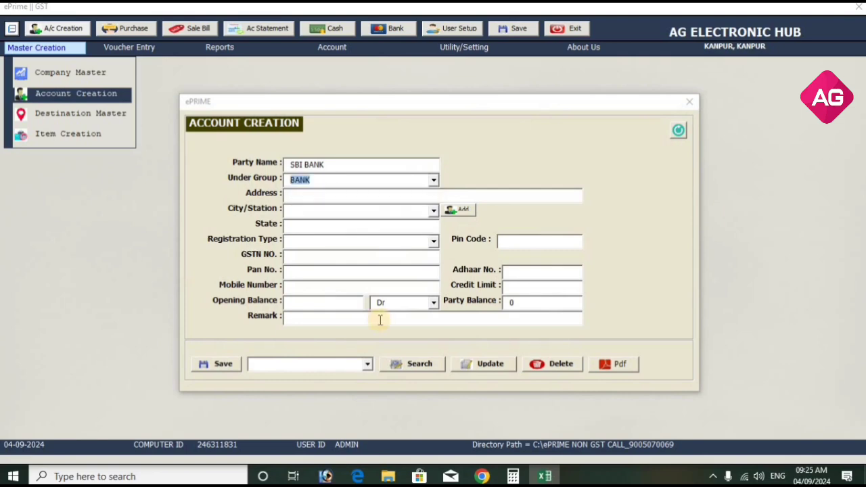
{"action": "left_click", "coordinate": [332, 301]}
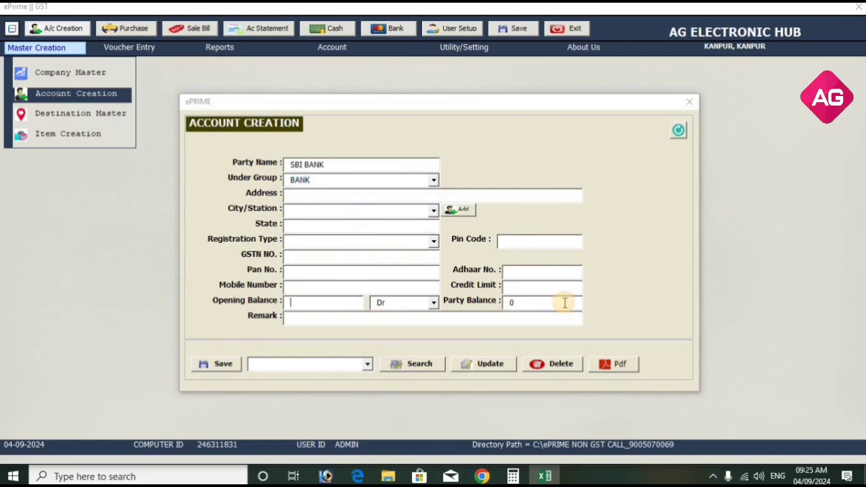
{"action": "type", "text": "15000.00"}
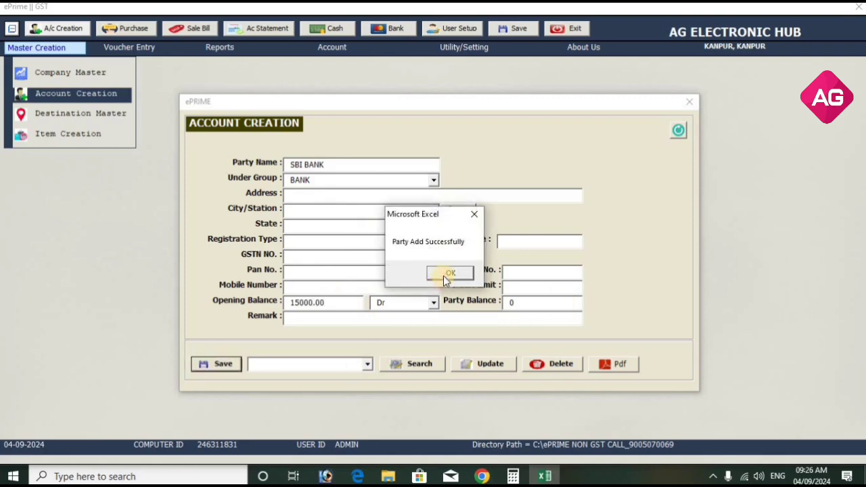
{"action": "left_click", "coordinate": [443, 274]}
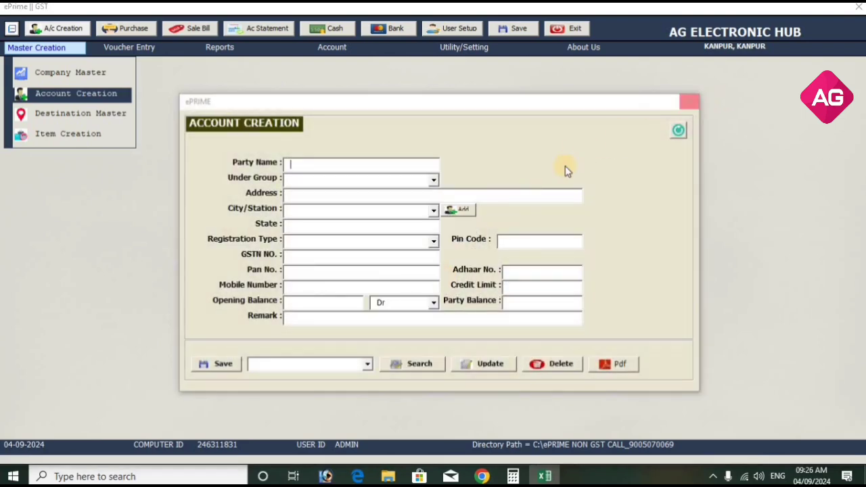
Save XYZ SUPPLIER in the SUPPLIER group, city LUCKNOW, with the supplier's mobile number.
{"action": "left_click", "coordinate": [368, 363]}
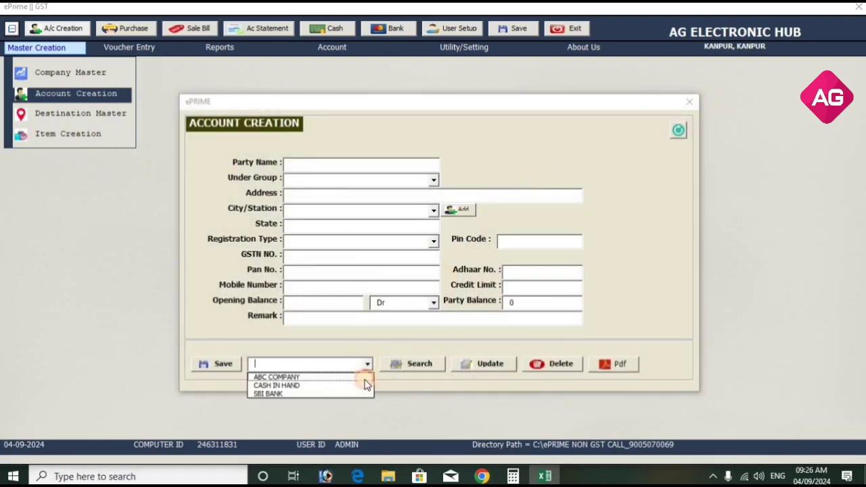
{"action": "left_click", "coordinate": [341, 162]}
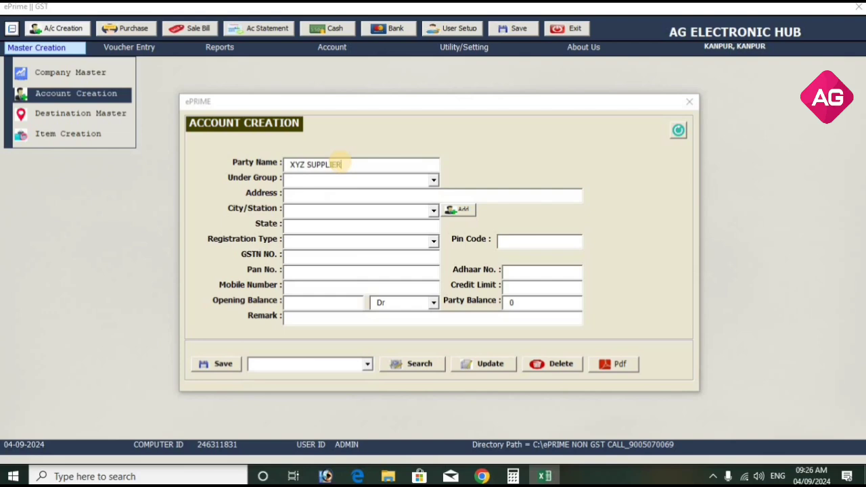
{"action": "key", "text": "Return"}
{"action": "type", "text": "SUPPLIER"}
{"action": "key", "text": "Return"}
{"action": "left_click", "coordinate": [342, 209]}
{"action": "type", "text": "LUCKNOW"}
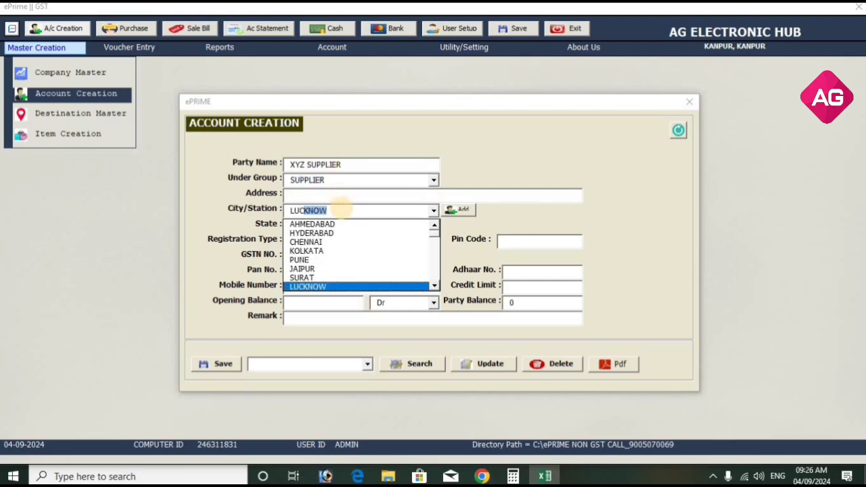
{"action": "key", "text": "Return"}
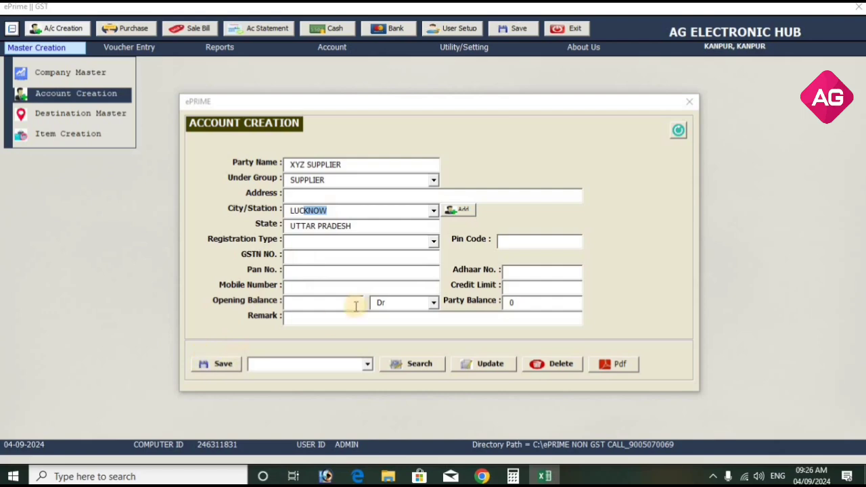
{"action": "left_click", "coordinate": [391, 286]}
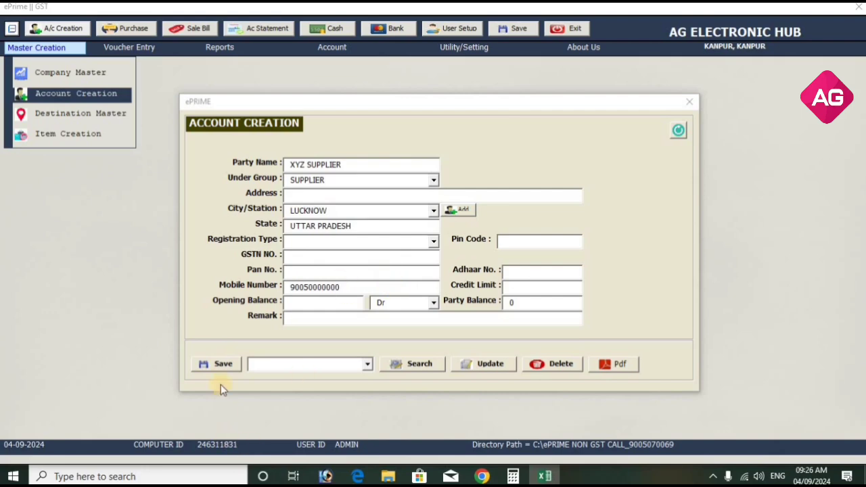
{"action": "left_click", "coordinate": [218, 365]}
{"action": "left_click", "coordinate": [458, 273]}
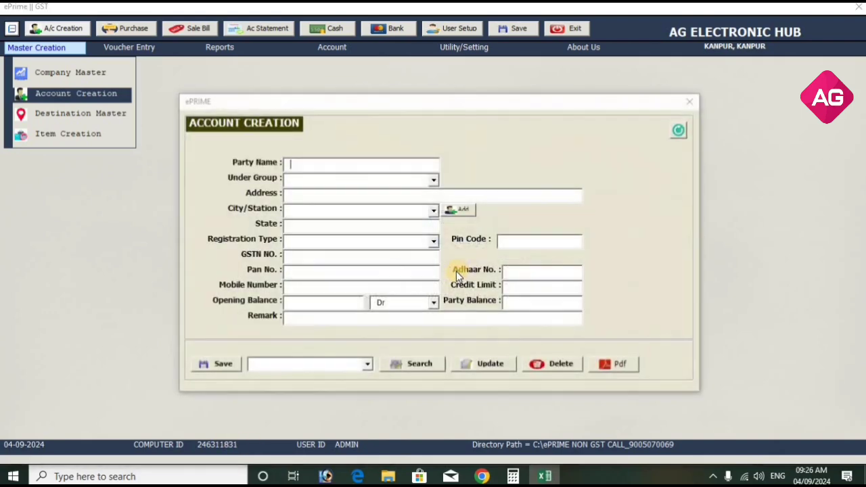
Reopen Account Creation, save OFFICE EXP under P&L EXPENSES, and close the form.
{"action": "left_click", "coordinate": [691, 105]}
{"action": "left_click", "coordinate": [49, 50]}
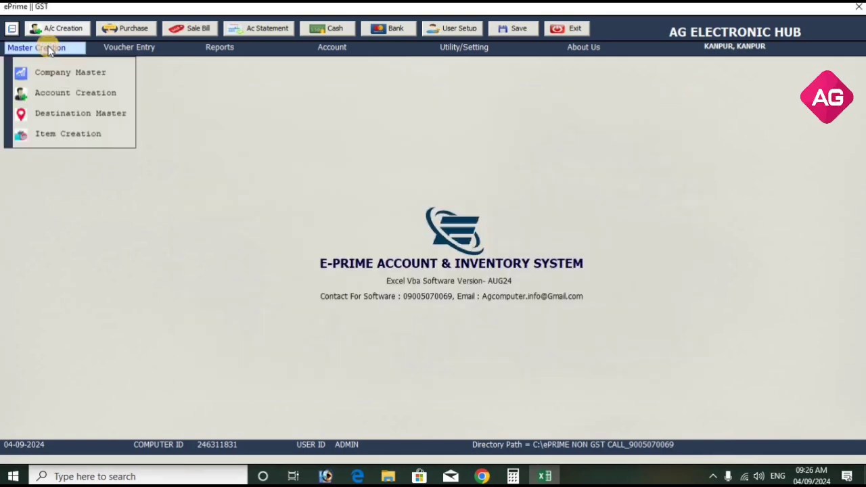
{"action": "left_click", "coordinate": [62, 92]}
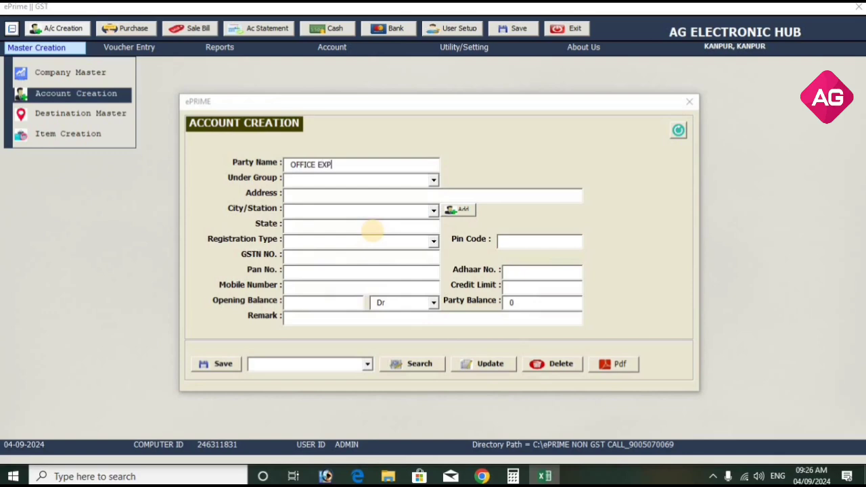
{"action": "left_click", "coordinate": [372, 230]}
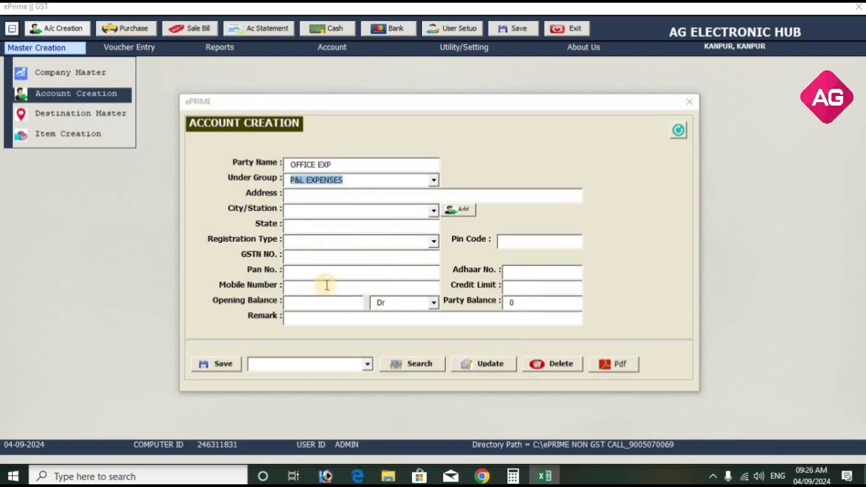
{"action": "left_click", "coordinate": [243, 365]}
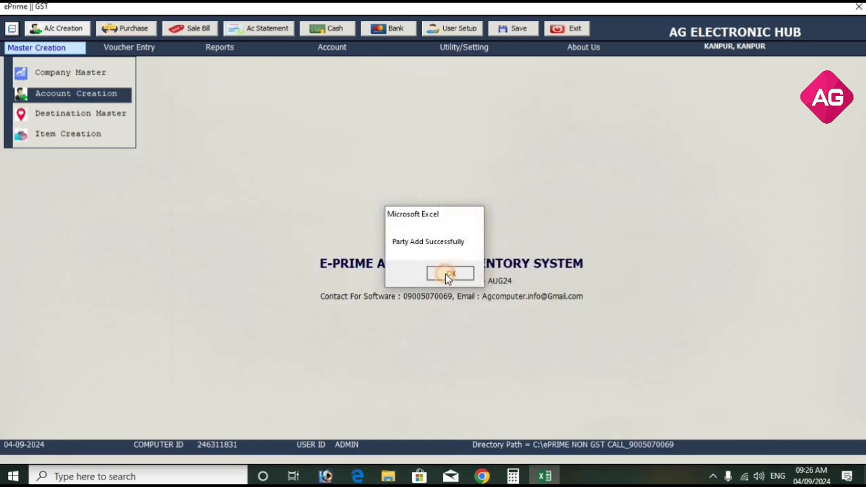
{"action": "left_click", "coordinate": [449, 273]}
{"action": "left_click", "coordinate": [688, 111]}
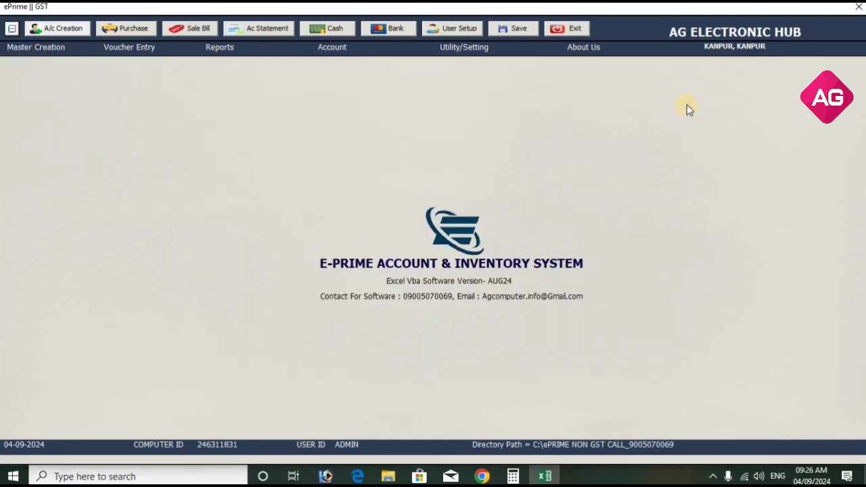
{"action": "left_click", "coordinate": [137, 28]}
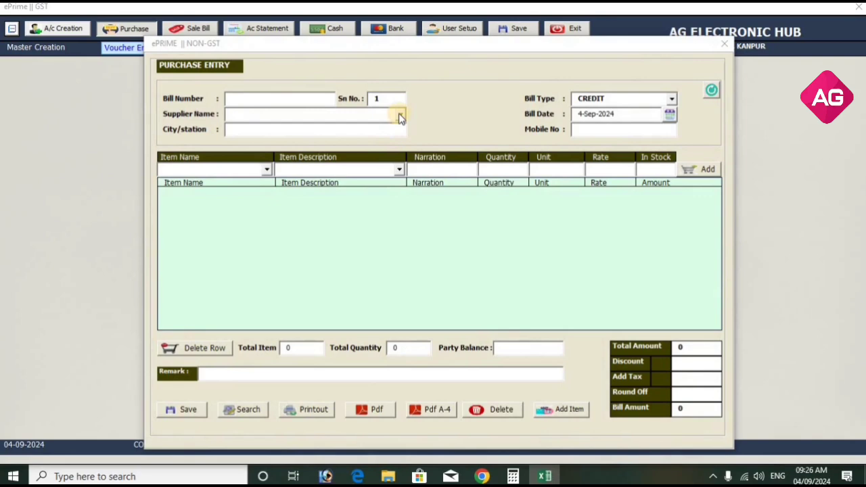
{"action": "left_click", "coordinate": [399, 116]}
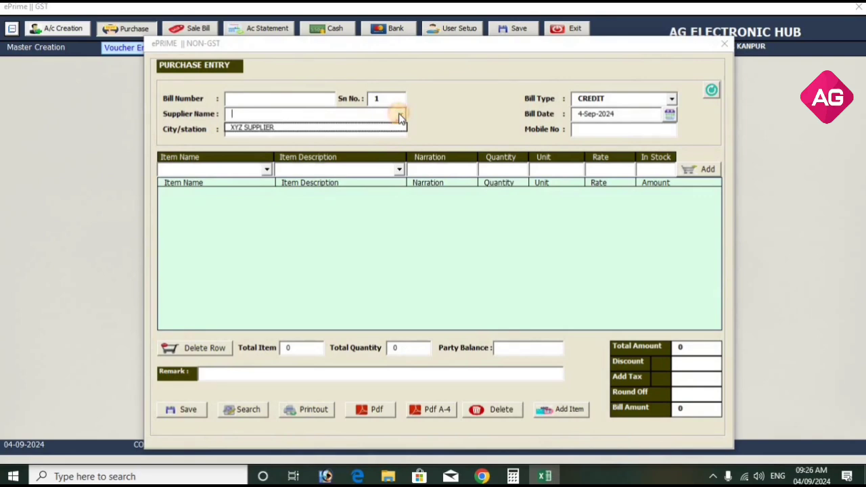
{"action": "left_click", "coordinate": [287, 96]}
{"action": "type", "text": "123"}
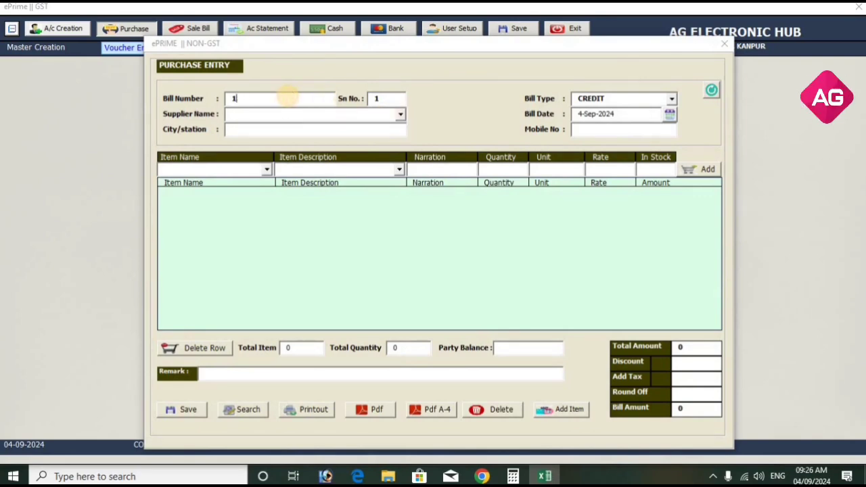
{"action": "left_click", "coordinate": [400, 114]}
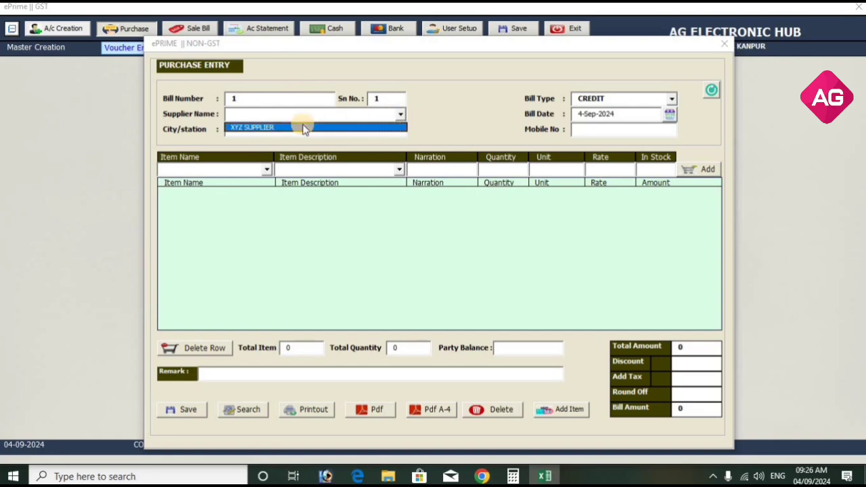
{"action": "left_click", "coordinate": [303, 127]}
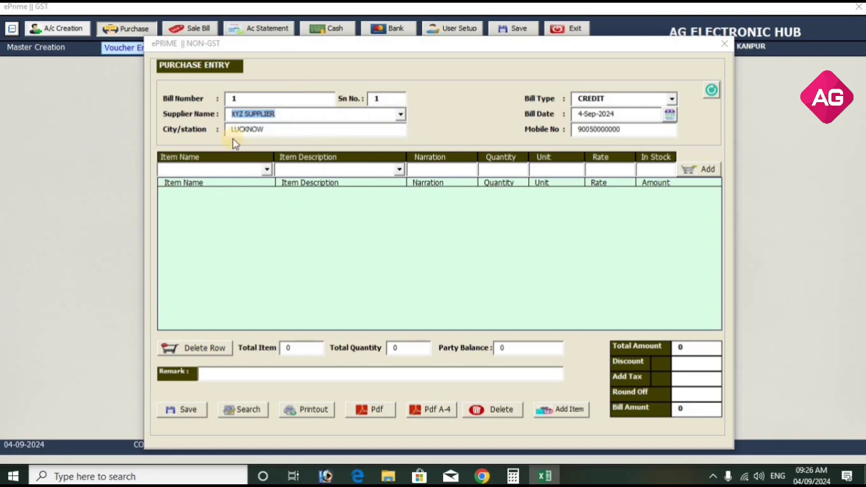
{"action": "left_click", "coordinate": [401, 115]}
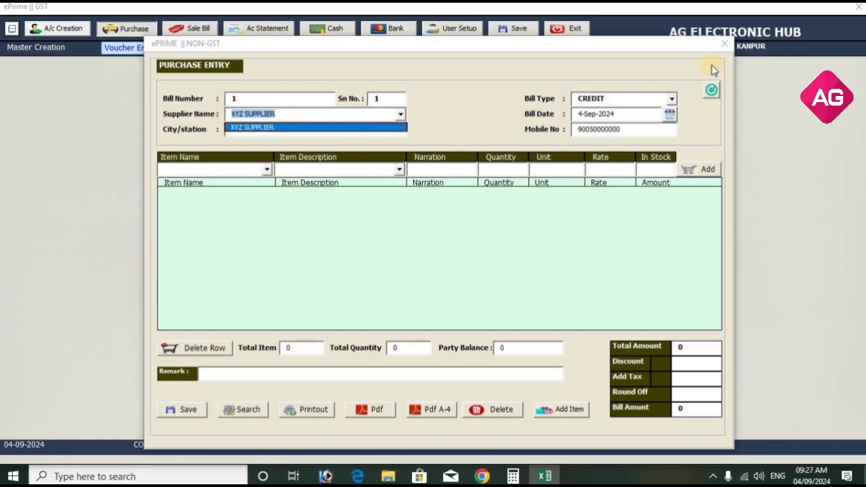
{"action": "left_click", "coordinate": [724, 44]}
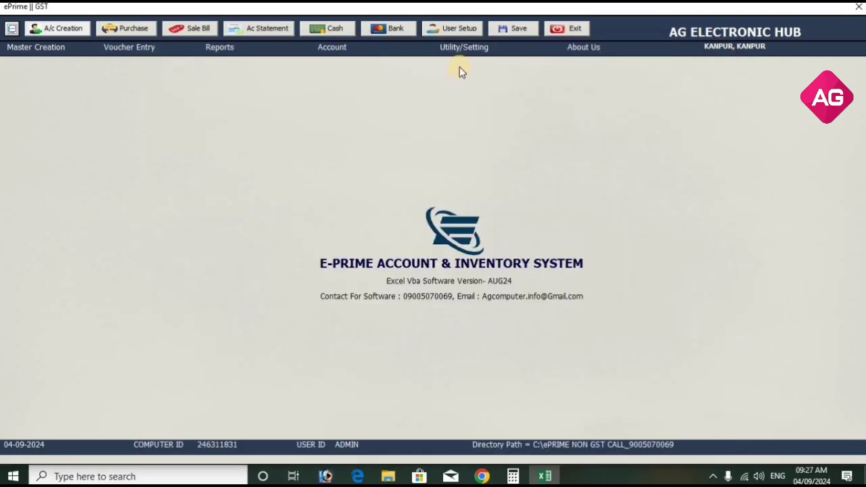
Set the Configuration option Purchase Entry With to ALL PARTY and save it.
{"action": "left_click", "coordinate": [131, 49]}
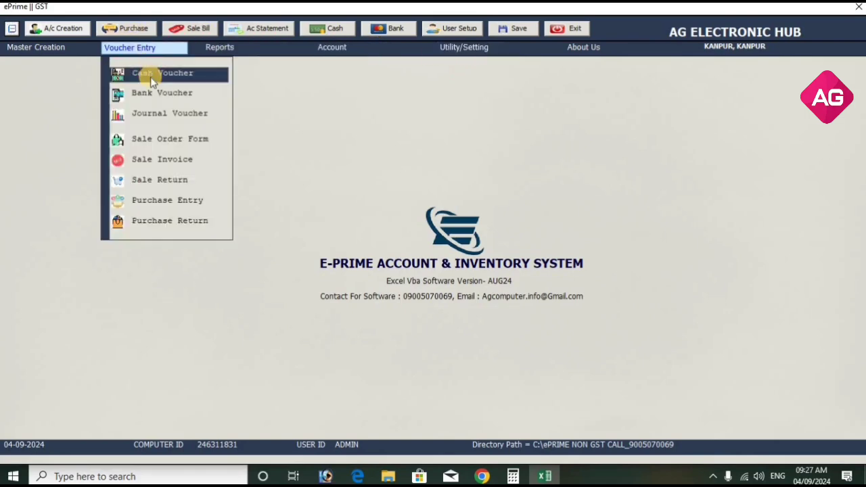
{"action": "left_click", "coordinate": [150, 76]}
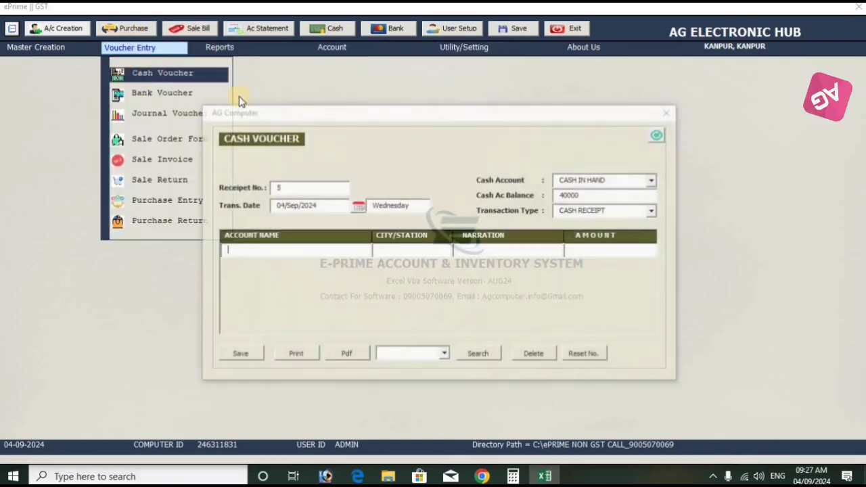
{"action": "left_click", "coordinate": [664, 112]}
{"action": "left_click", "coordinate": [466, 49]}
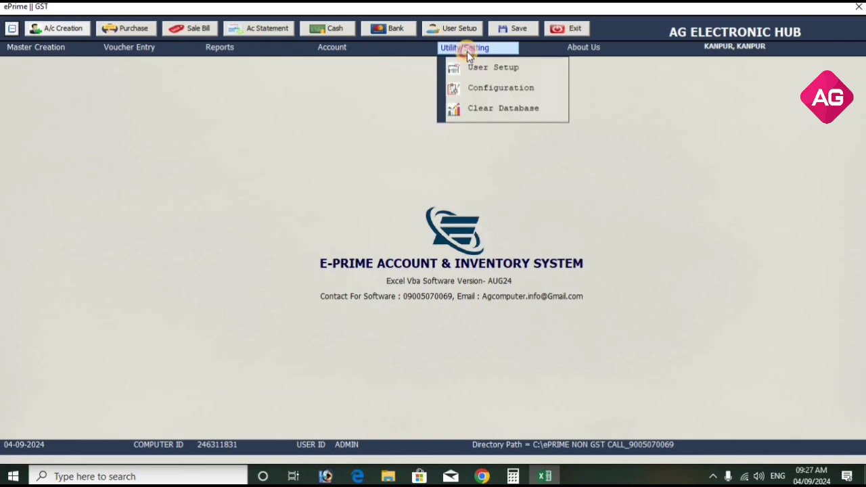
{"action": "left_click", "coordinate": [484, 88]}
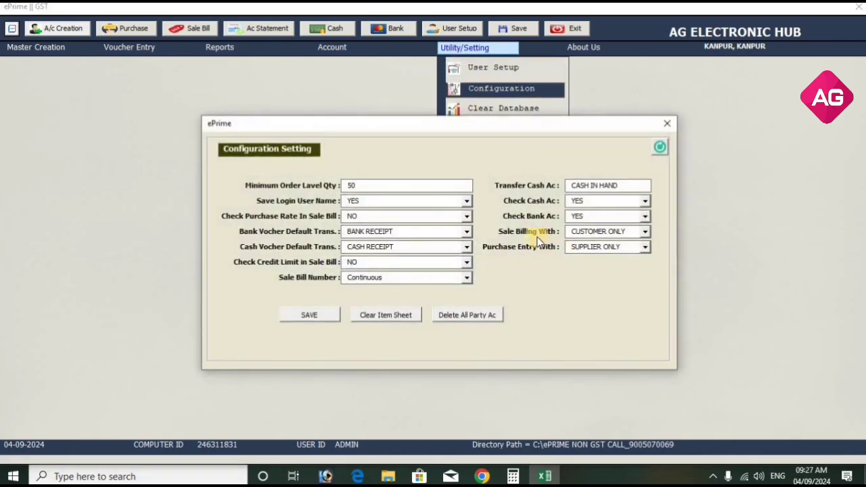
{"action": "left_click", "coordinate": [610, 246]}
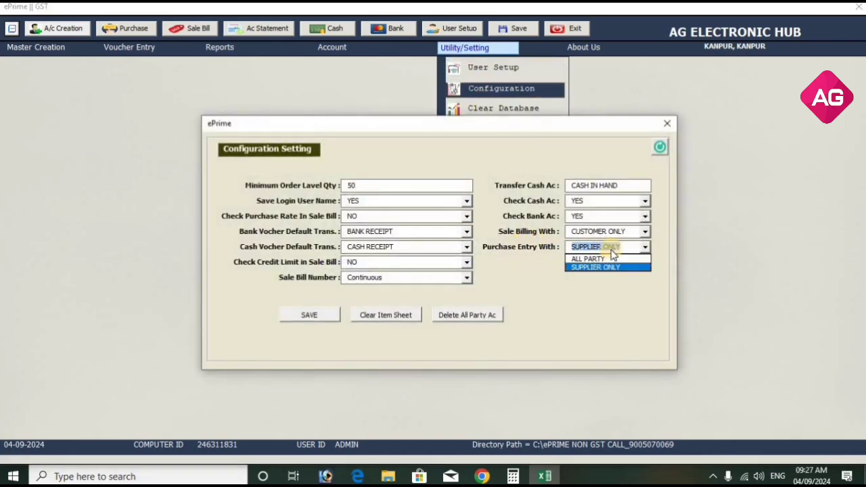
{"action": "left_click", "coordinate": [590, 259]}
{"action": "left_click", "coordinate": [305, 315]}
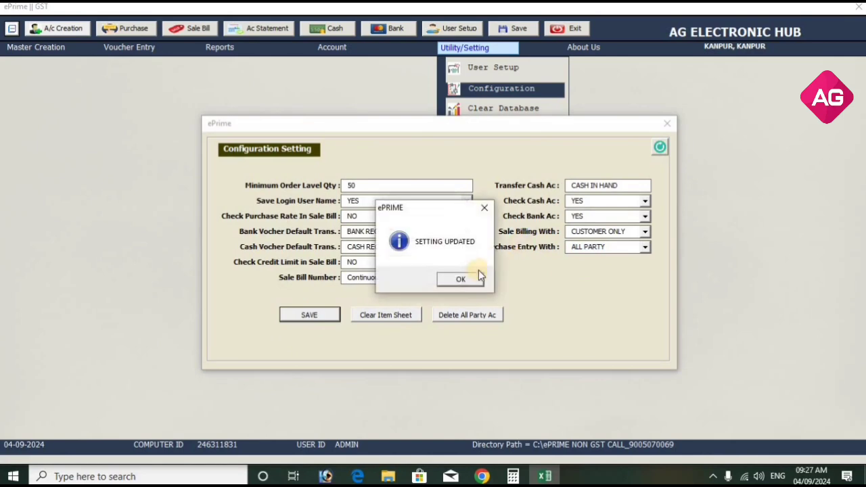
{"action": "left_click", "coordinate": [460, 279]}
{"action": "left_click", "coordinate": [667, 123]}
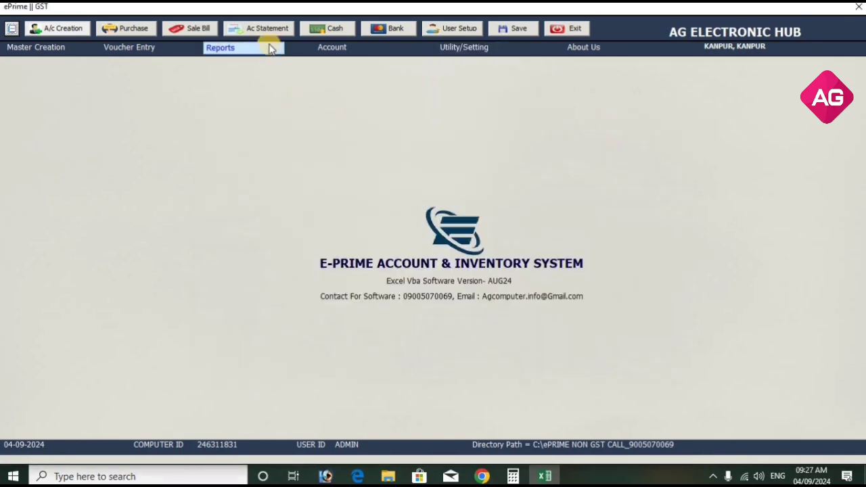
{"action": "left_click", "coordinate": [142, 33]}
After checking the purchase supplier list, set Purchase Entry With to SUPPLIER ONLY and save.
{"action": "left_click", "coordinate": [400, 113]}
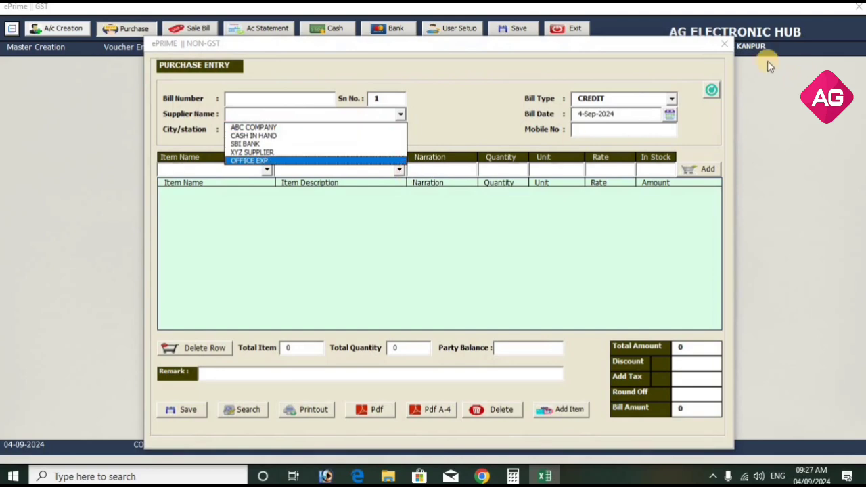
{"action": "left_click", "coordinate": [722, 46]}
{"action": "left_click", "coordinate": [478, 48]}
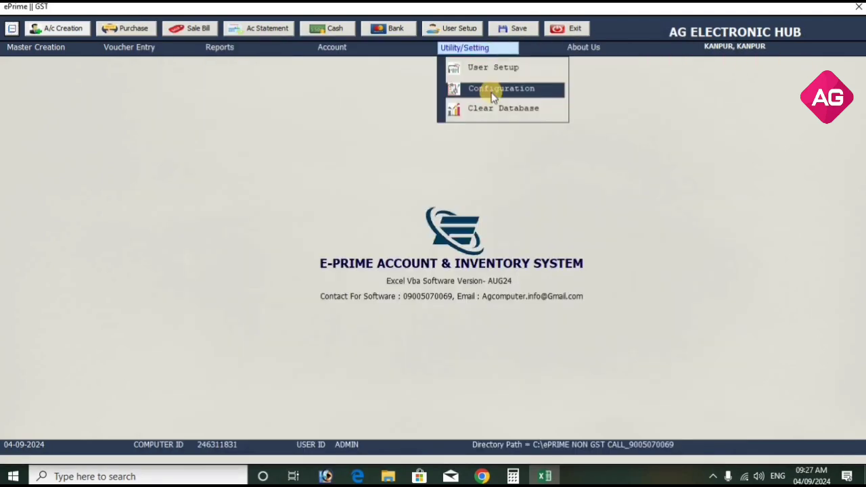
{"action": "left_click", "coordinate": [493, 88]}
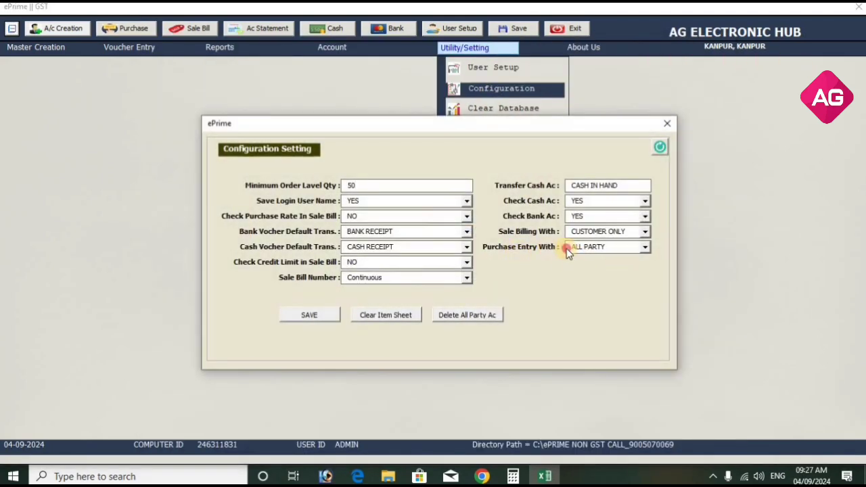
{"action": "left_click", "coordinate": [567, 250]}
{"action": "left_click", "coordinate": [589, 267]}
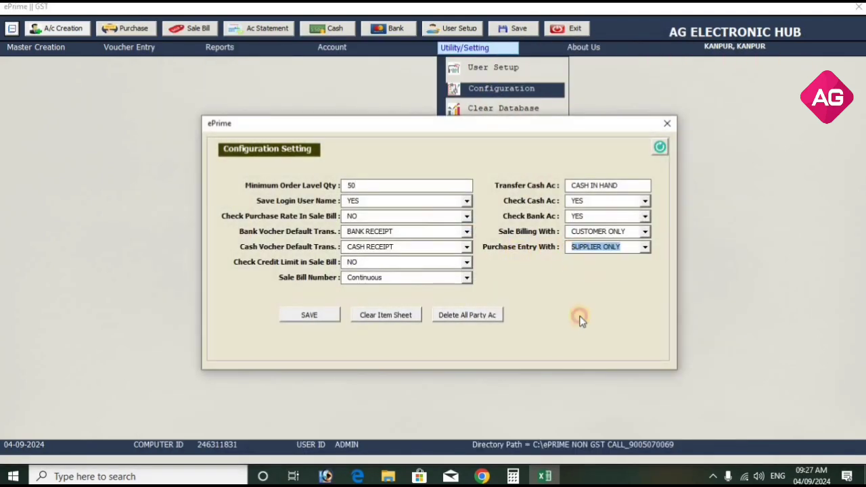
{"action": "left_click", "coordinate": [301, 317]}
{"action": "key", "text": "Return"}
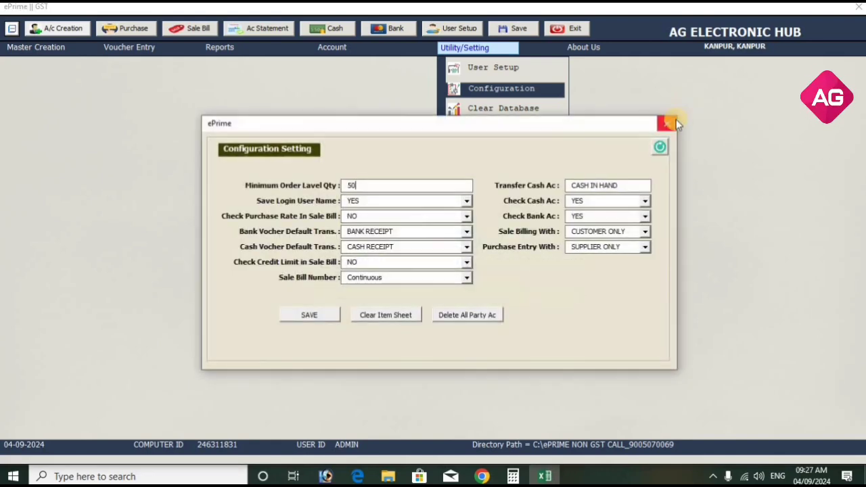
{"action": "left_click", "coordinate": [667, 120]}
Start a new purchase bill from XYZ SUPPLIER with bill type CREDIT.
{"action": "left_click", "coordinate": [135, 30]}
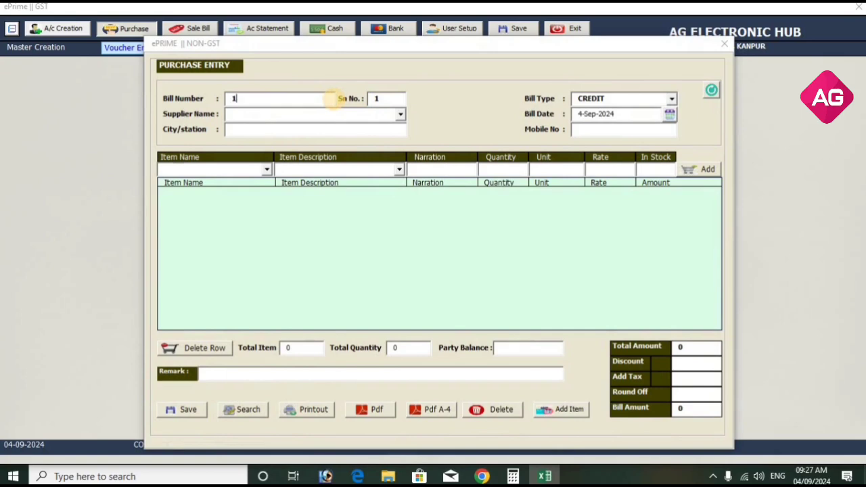
{"action": "left_click", "coordinate": [400, 114]}
{"action": "left_click", "coordinate": [391, 128]}
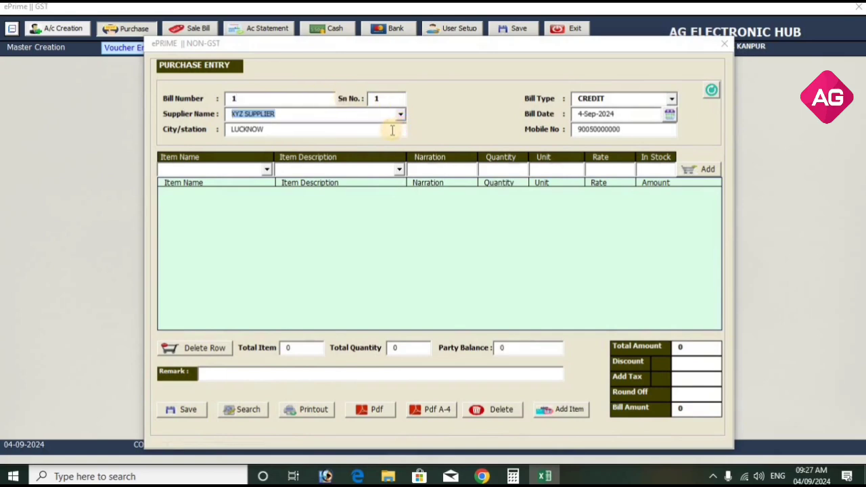
{"action": "left_click", "coordinate": [672, 99]}
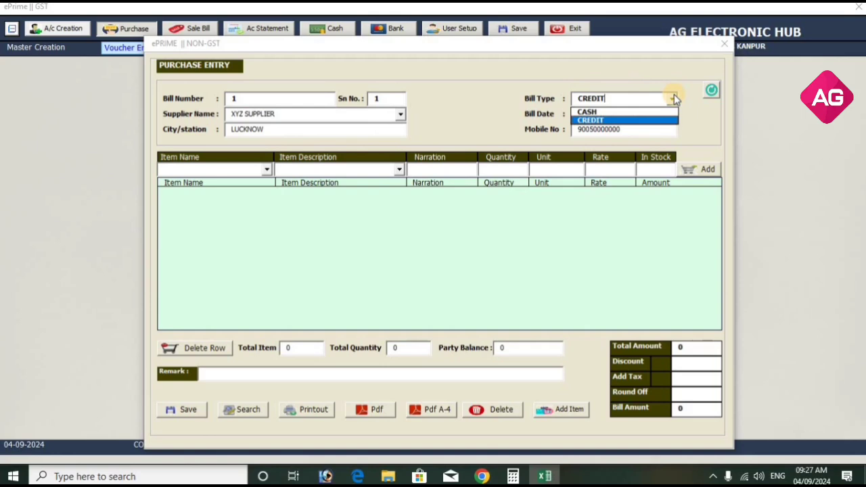
{"action": "left_click", "coordinate": [674, 99]}
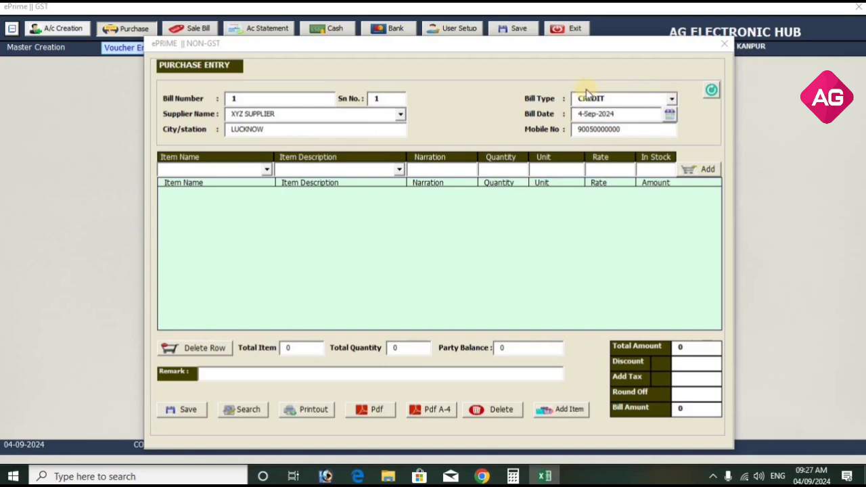
Add a BULB SURYA line of quantity 200 at rate 100.
{"action": "left_click", "coordinate": [267, 172]}
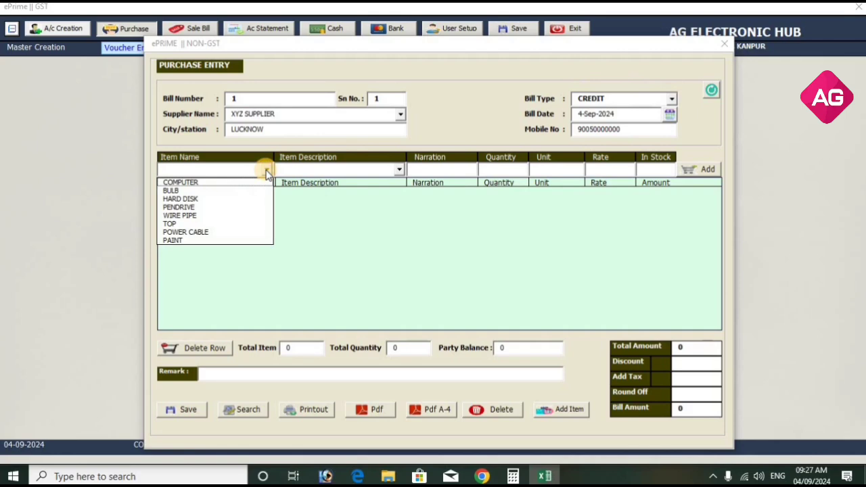
{"action": "left_click", "coordinate": [246, 190]}
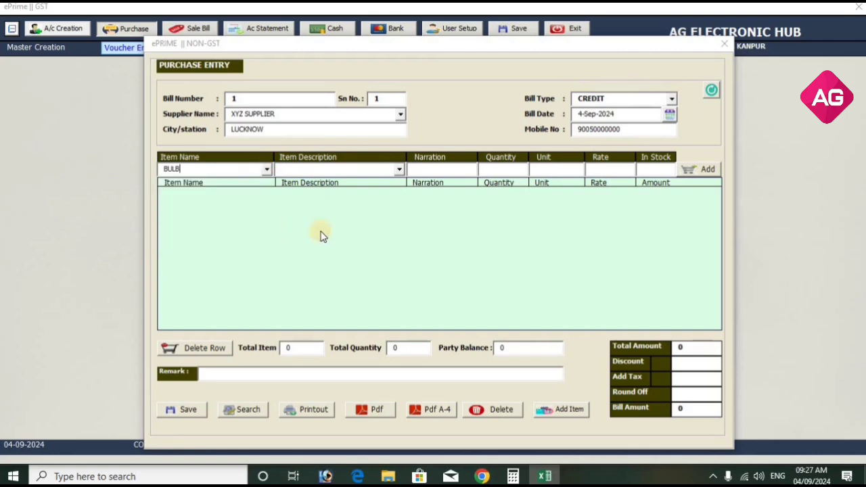
{"action": "left_click", "coordinate": [399, 171]}
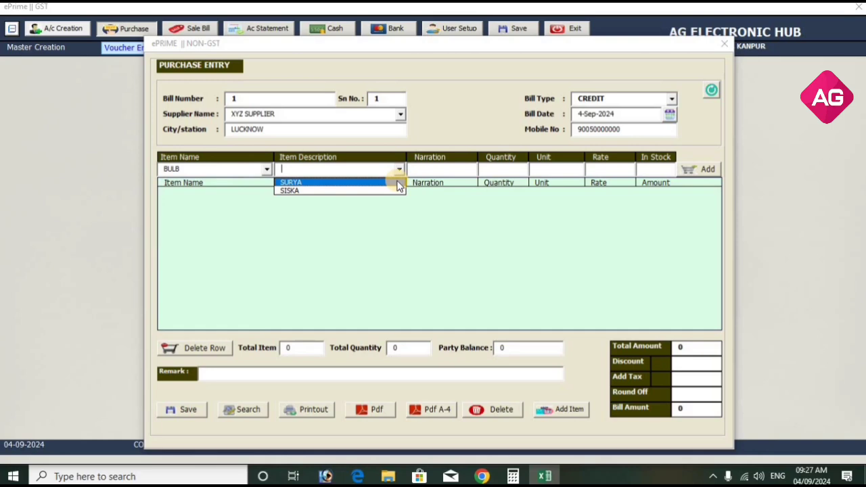
{"action": "left_click", "coordinate": [397, 182]}
{"action": "left_click", "coordinate": [497, 168]}
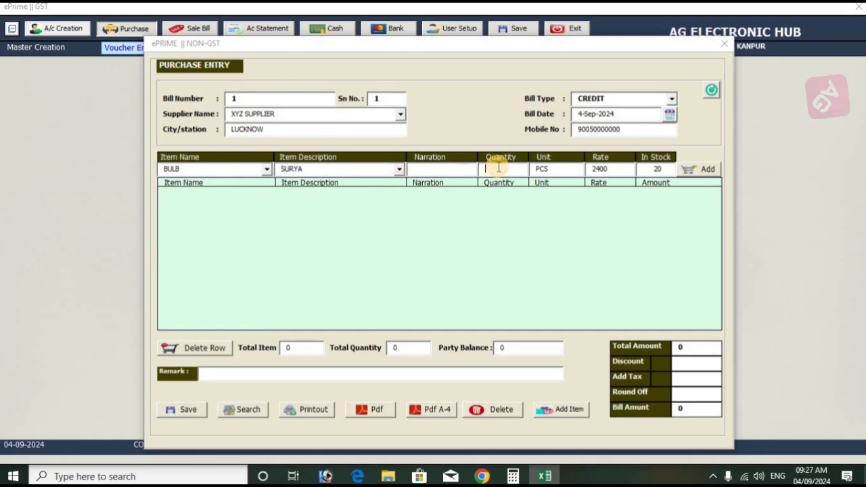
{"action": "type", "text": "200"}
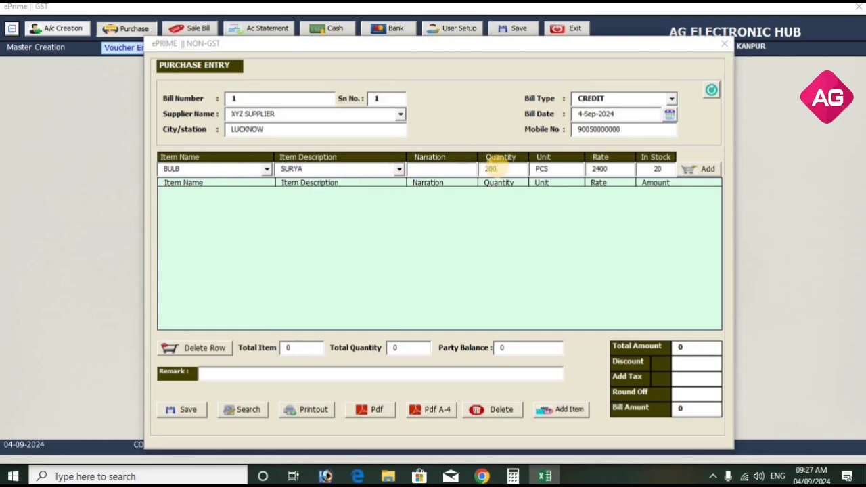
{"action": "key", "text": "Return"}
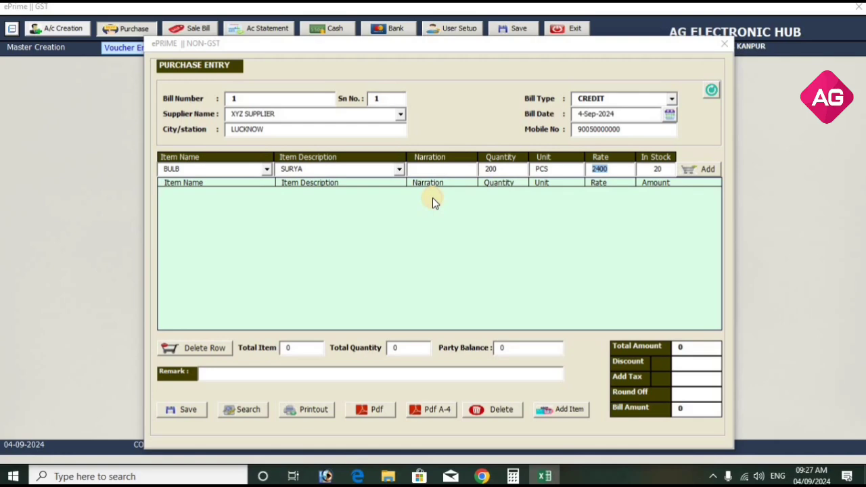
{"action": "key", "text": "Return"}
{"action": "key", "text": "Return"}
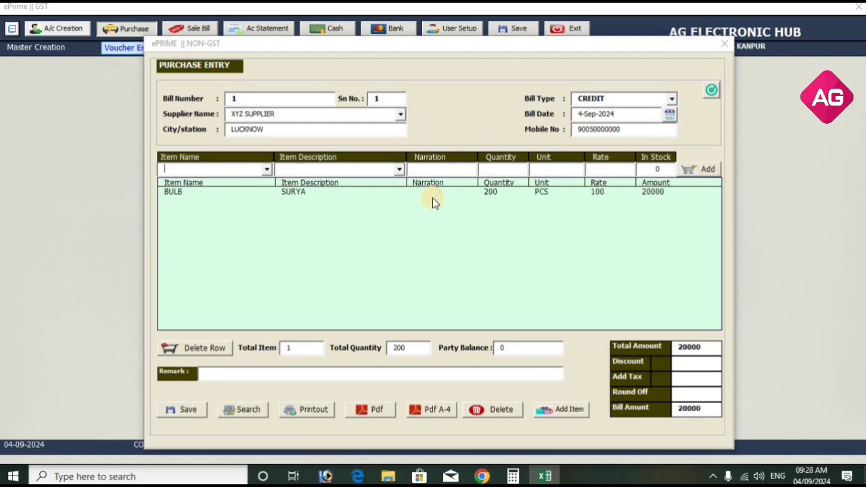
{"action": "left_click", "coordinate": [266, 169]}
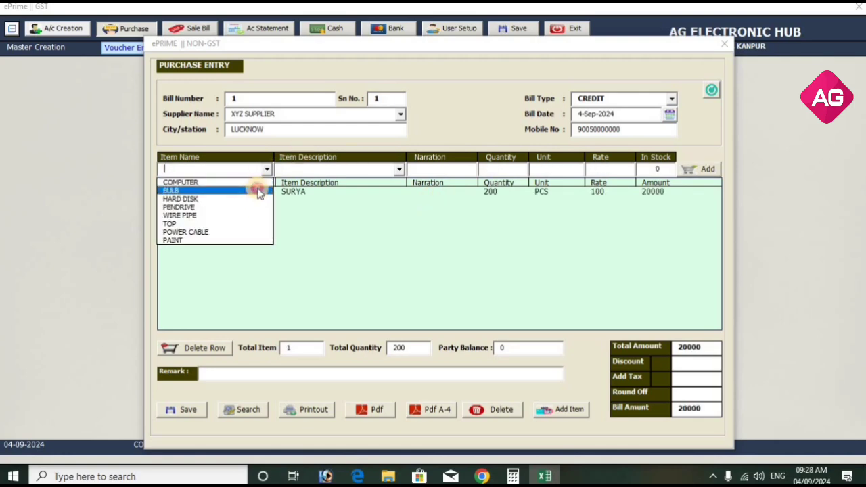
Add a second BULB line with SISKA description, quantity 250.
{"action": "left_click", "coordinate": [257, 190]}
{"action": "left_click", "coordinate": [396, 169]}
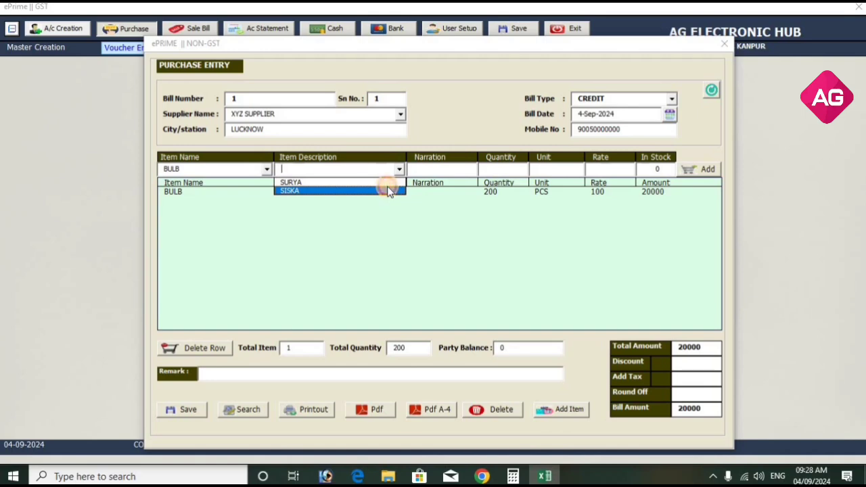
{"action": "left_click", "coordinate": [389, 192]}
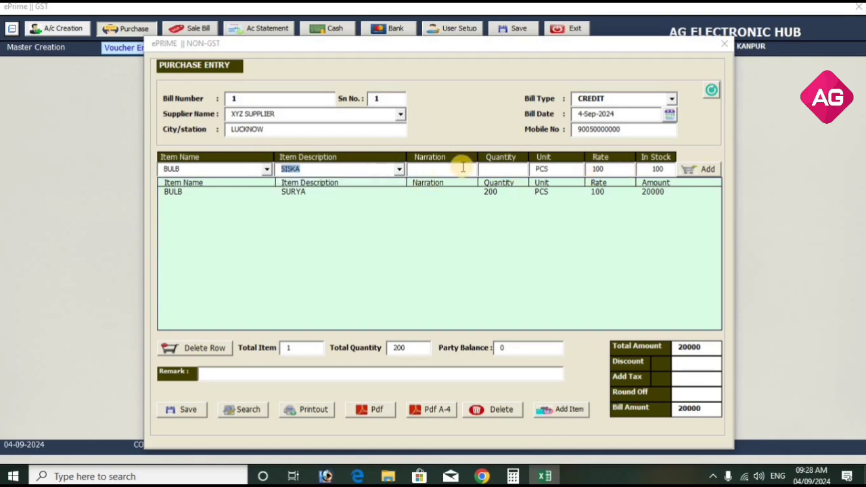
{"action": "left_click", "coordinate": [489, 167]}
{"action": "type", "text": "250"}
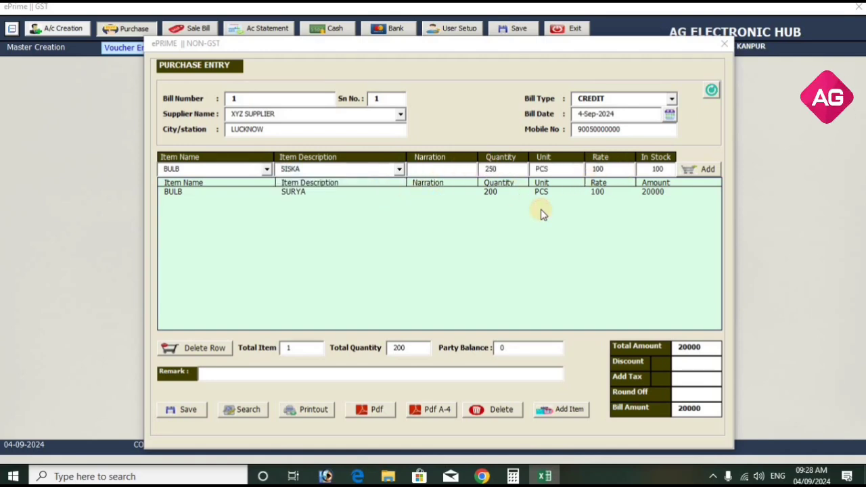
{"action": "key", "text": "Return"}
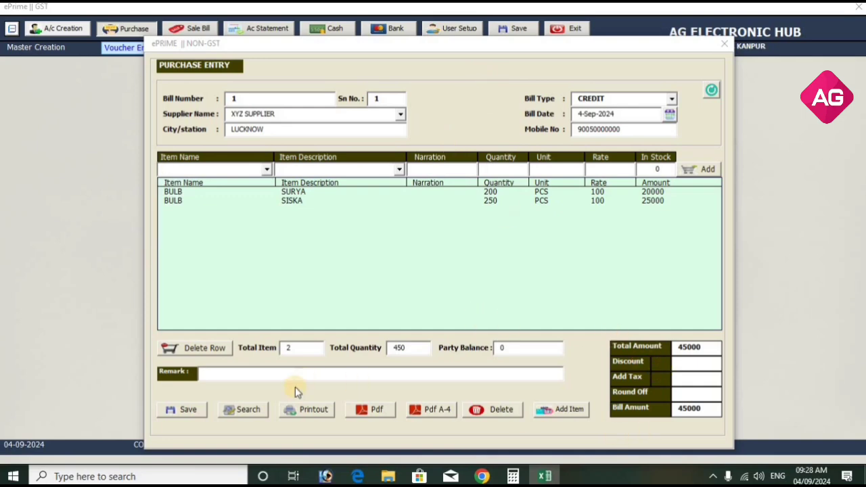
Save the bill, reload purchase bill 1 and export it as a PDF.
{"action": "left_click", "coordinate": [189, 410]}
{"action": "left_click", "coordinate": [441, 272]}
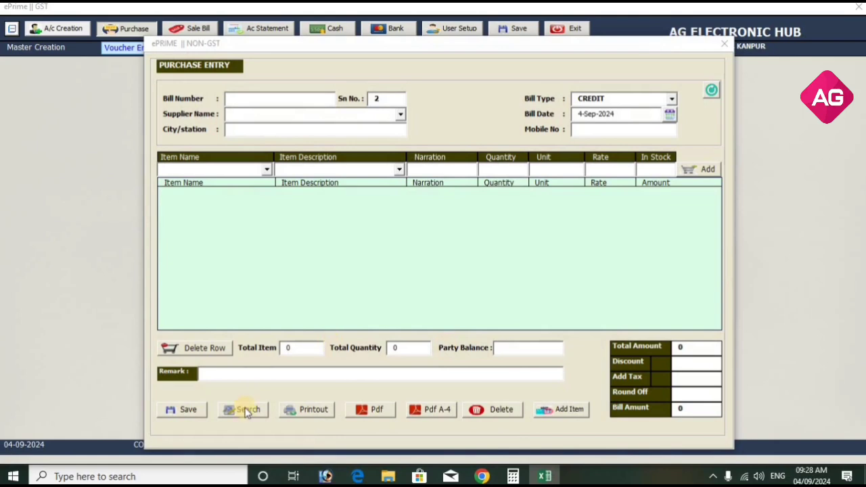
{"action": "left_click", "coordinate": [243, 410]}
{"action": "type", "text": "1"}
{"action": "key", "text": "Return"}
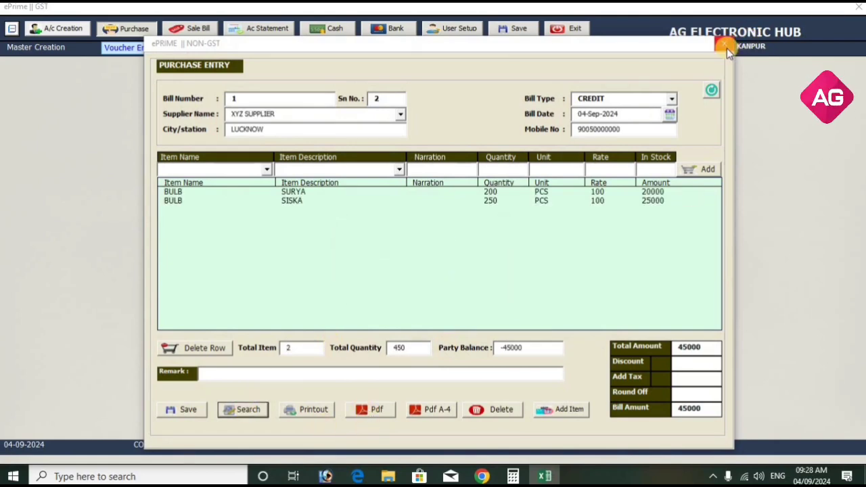
{"action": "left_click", "coordinate": [377, 410]}
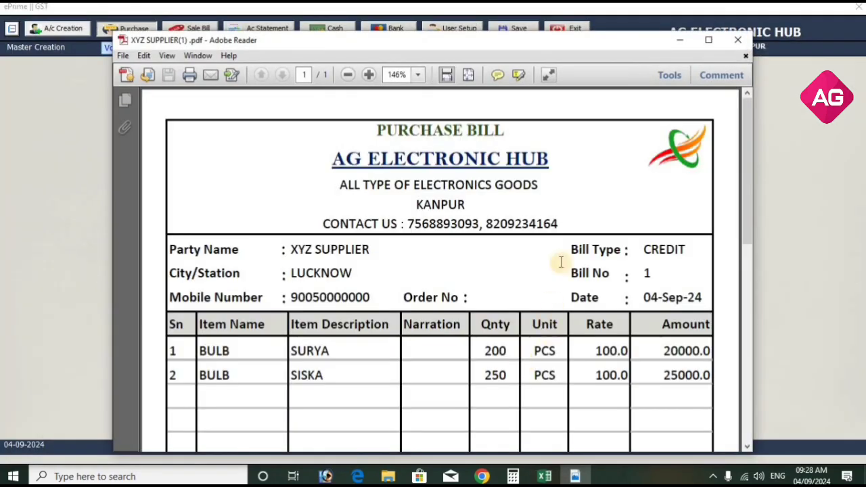
Maximize and zoom out the purchase bill PDF, scroll to the 45000 grand total, then close it.
{"action": "double_click", "coordinate": [669, 44]}
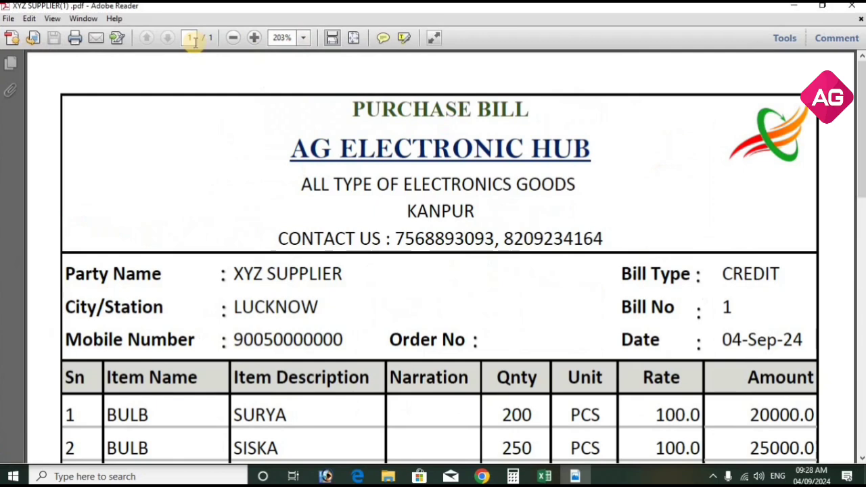
{"action": "left_click", "coordinate": [232, 38]}
{"action": "left_click_drag", "start_coordinate": [376, 94], "coordinate": [521, 93]}
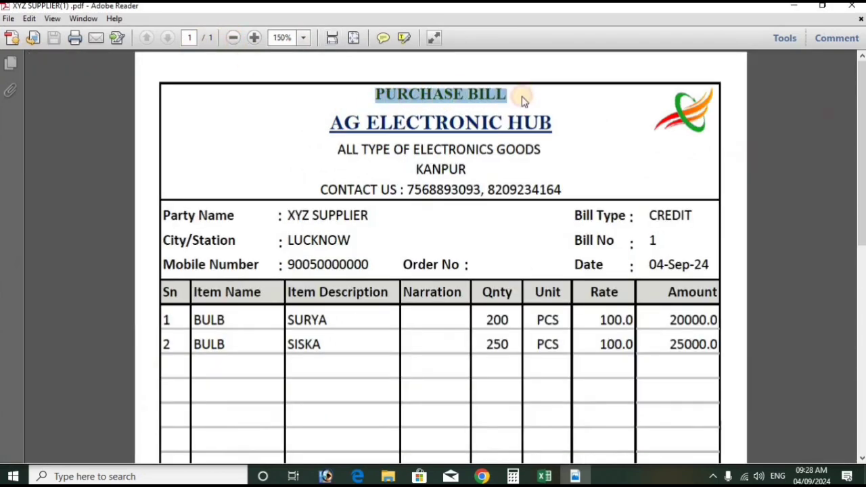
{"action": "scroll", "coordinate": [476, 277], "scroll_direction": "down", "scroll_amount": 3}
{"action": "scroll", "coordinate": [477, 283], "scroll_direction": "down", "scroll_amount": 10}
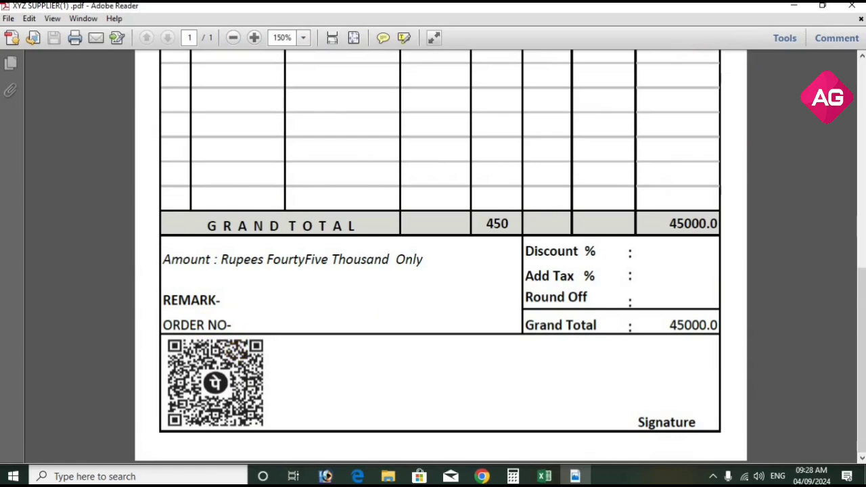
{"action": "left_click", "coordinate": [854, 7]}
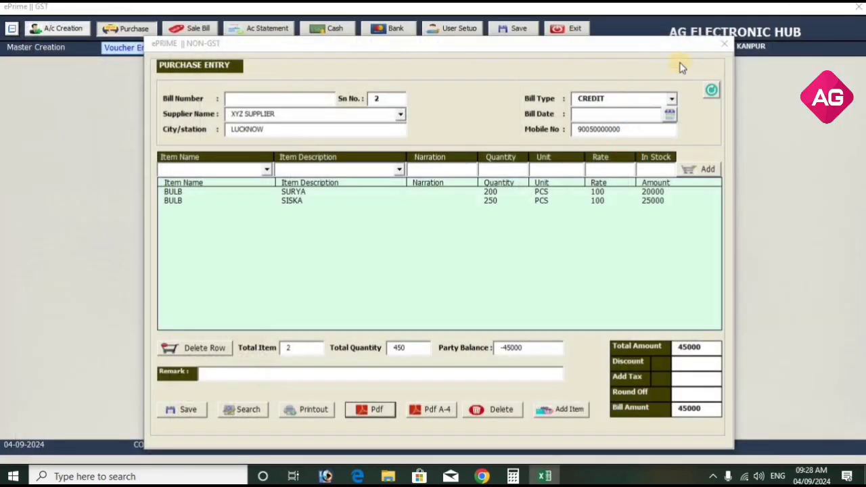
Show XYZ SUPPLIER's account statement, listing purchase bill 1 and a -45,000.00 Cr balance.
{"action": "left_click", "coordinate": [722, 45]}
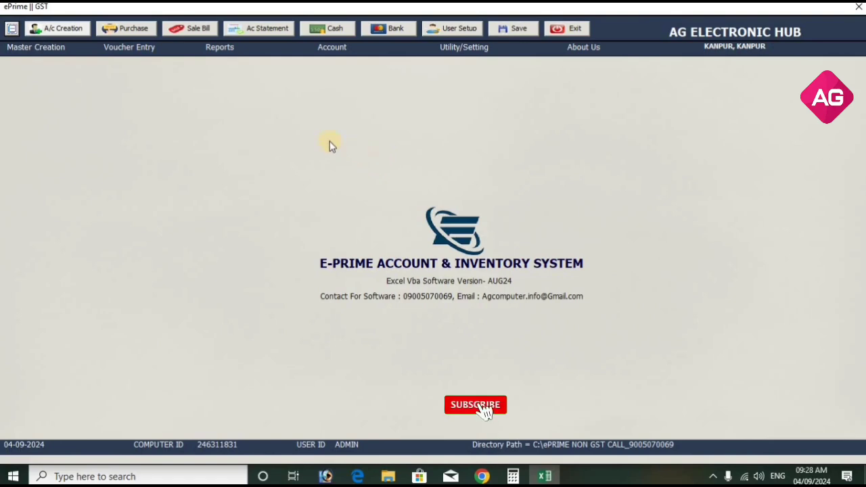
{"action": "left_click", "coordinate": [231, 50]}
{"action": "left_click", "coordinate": [342, 46]}
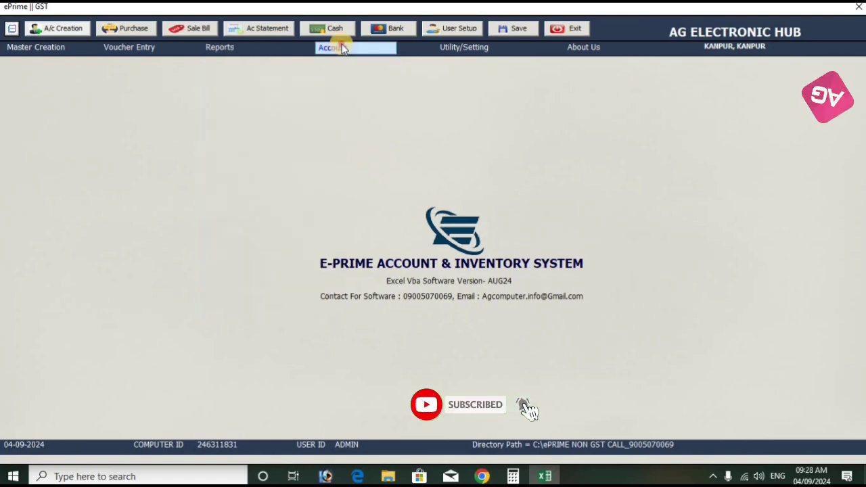
{"action": "left_click", "coordinate": [354, 69]}
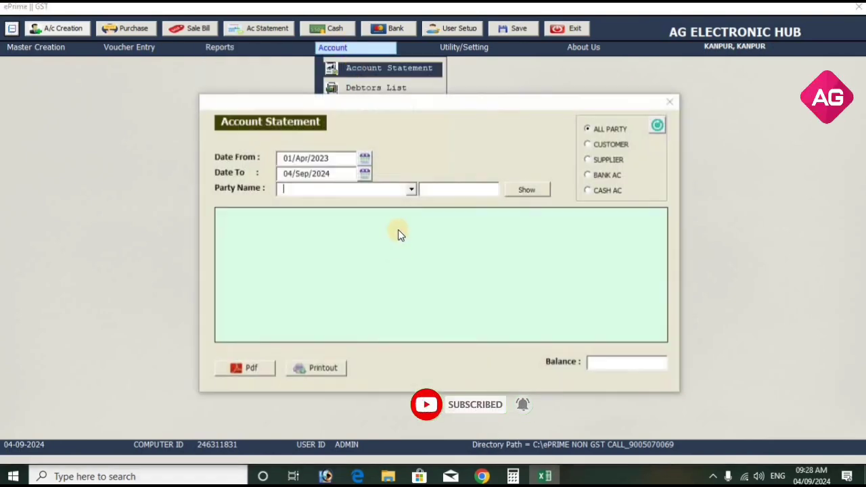
{"action": "left_click", "coordinate": [602, 160]}
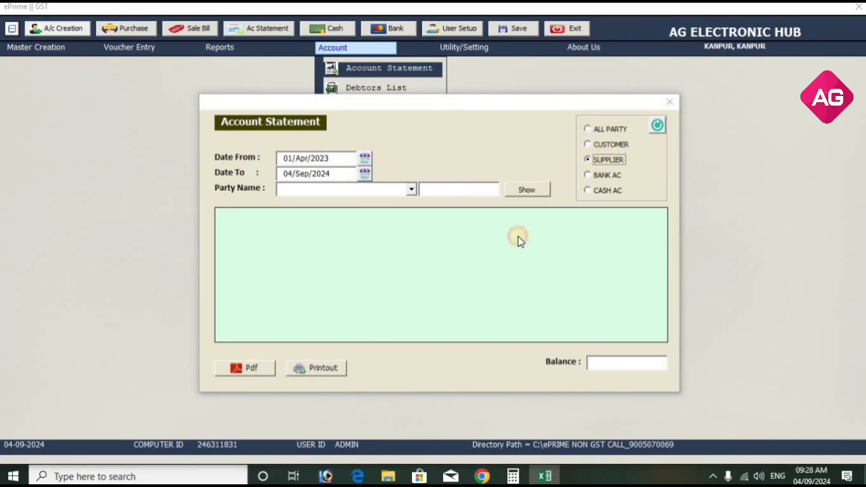
{"action": "left_click", "coordinate": [414, 187]}
{"action": "left_click", "coordinate": [401, 197]}
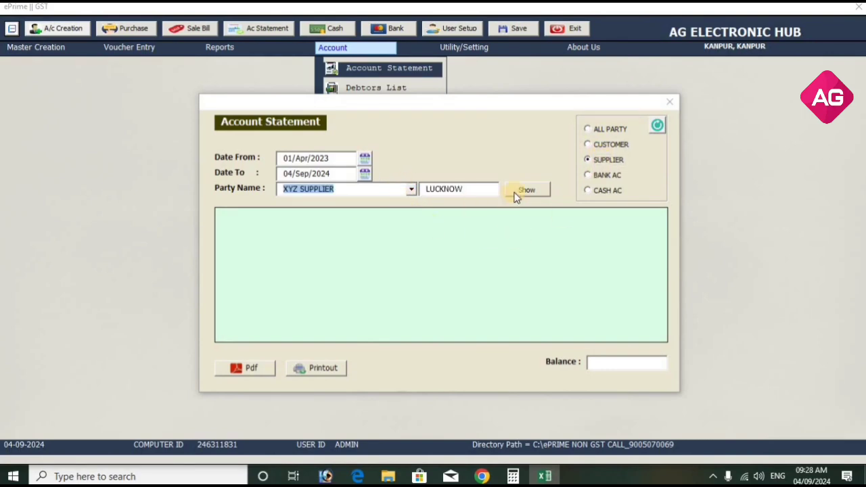
{"action": "left_click", "coordinate": [523, 189]}
{"action": "left_click", "coordinate": [357, 232]}
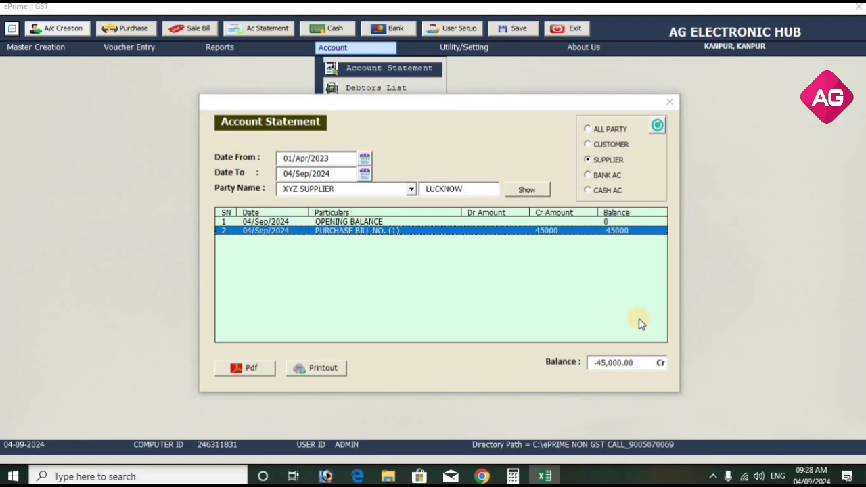
{"action": "left_click", "coordinate": [668, 102]}
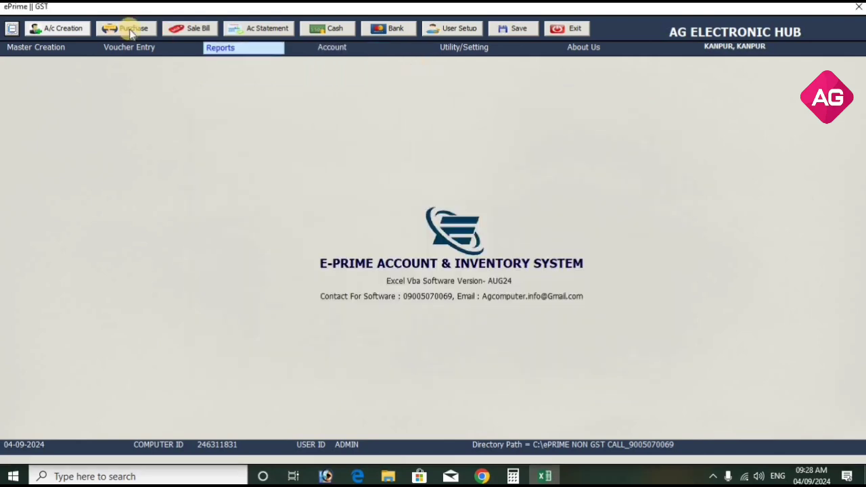
{"action": "left_click", "coordinate": [194, 27]}
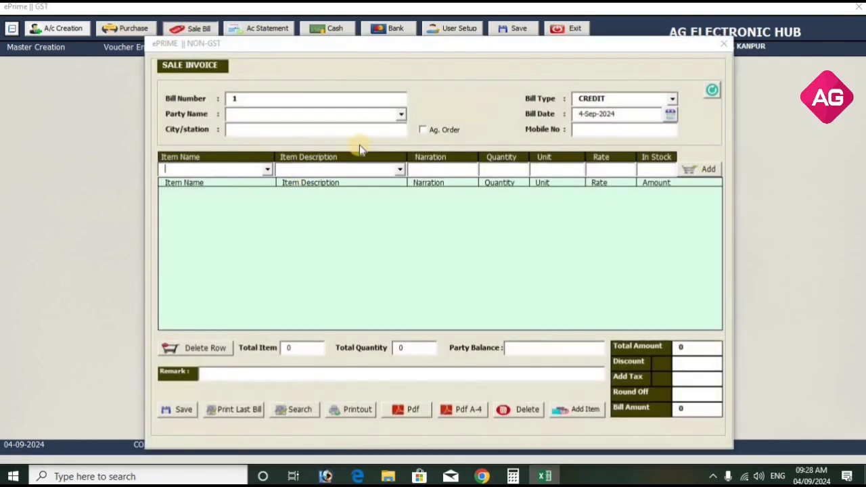
{"action": "left_click", "coordinate": [401, 114]}
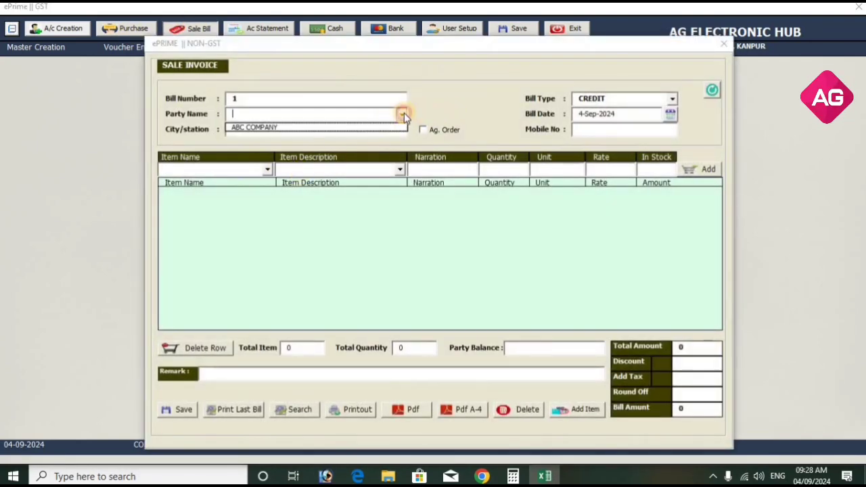
{"action": "left_click", "coordinate": [251, 128]}
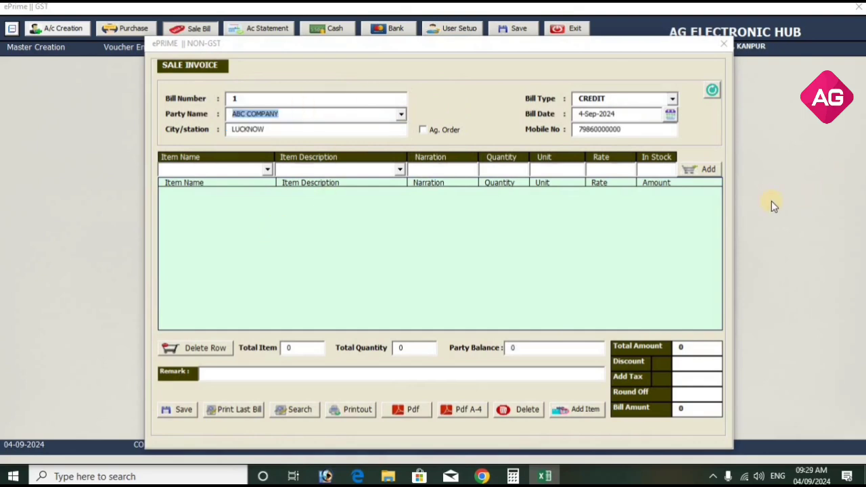
Close the sale invoice and set Check Credit Limit in Sale Bill to YES, saved.
{"action": "left_click", "coordinate": [722, 43]}
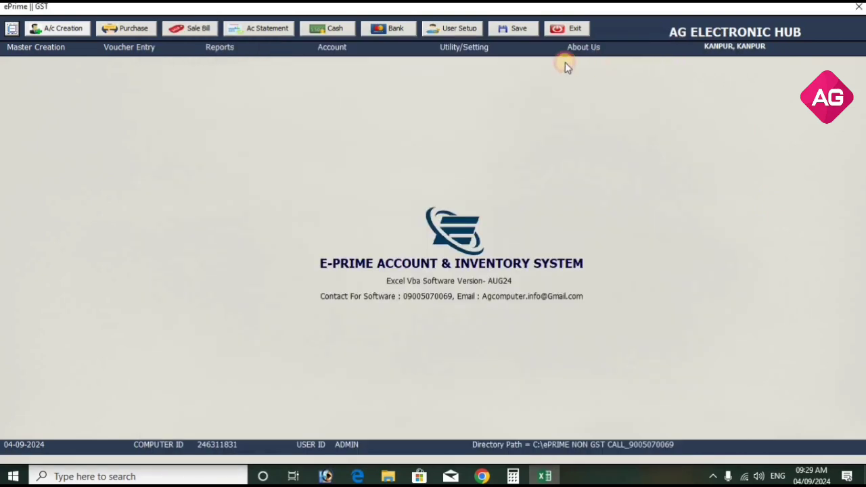
{"action": "left_click", "coordinate": [473, 46]}
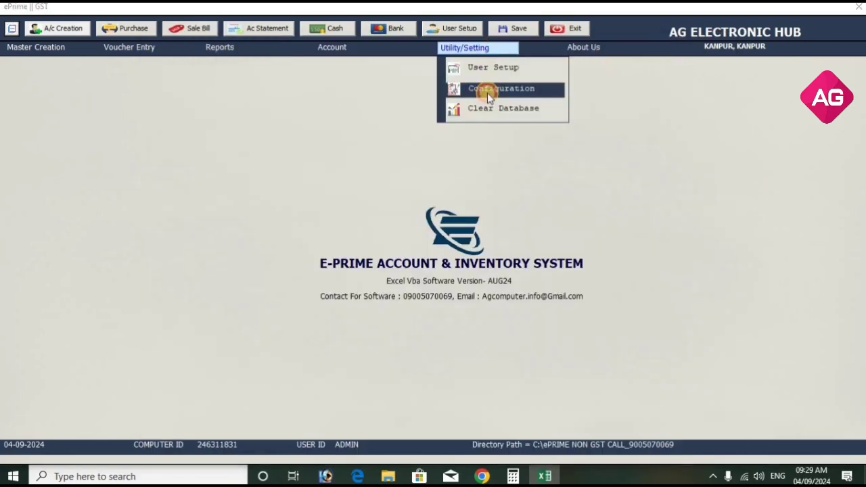
{"action": "left_click", "coordinate": [487, 93]}
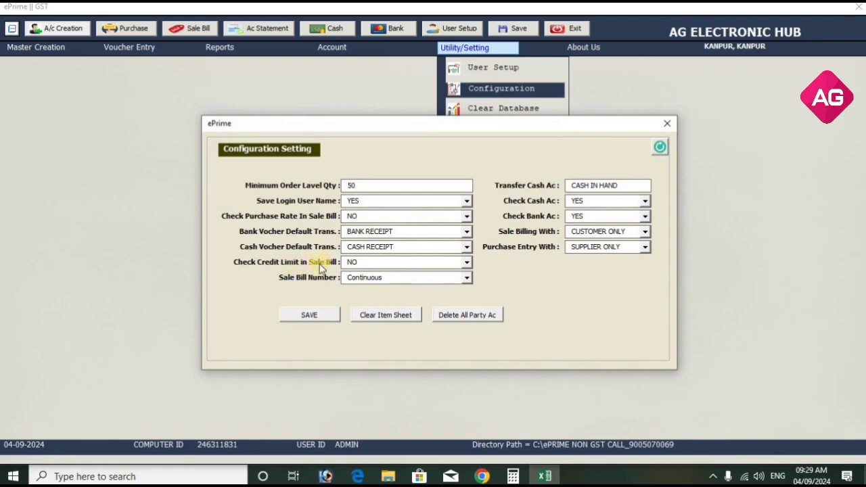
{"action": "left_click", "coordinate": [386, 266]}
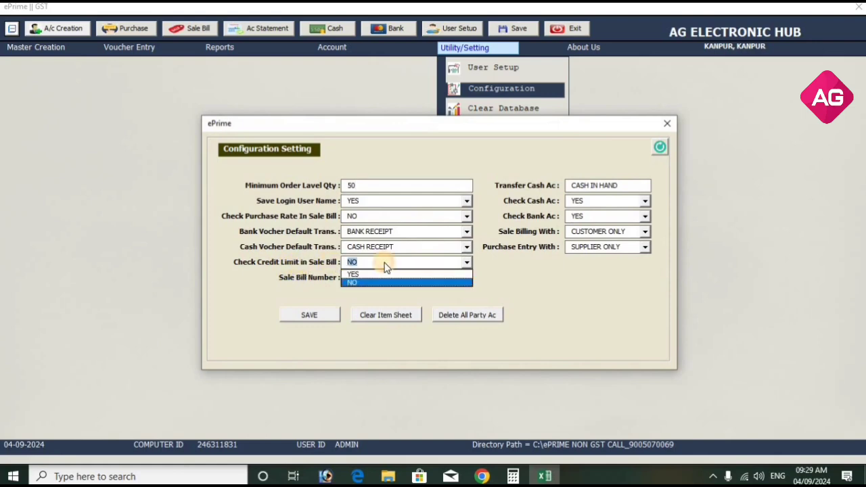
{"action": "left_click", "coordinate": [381, 272]}
{"action": "left_click", "coordinate": [324, 313]}
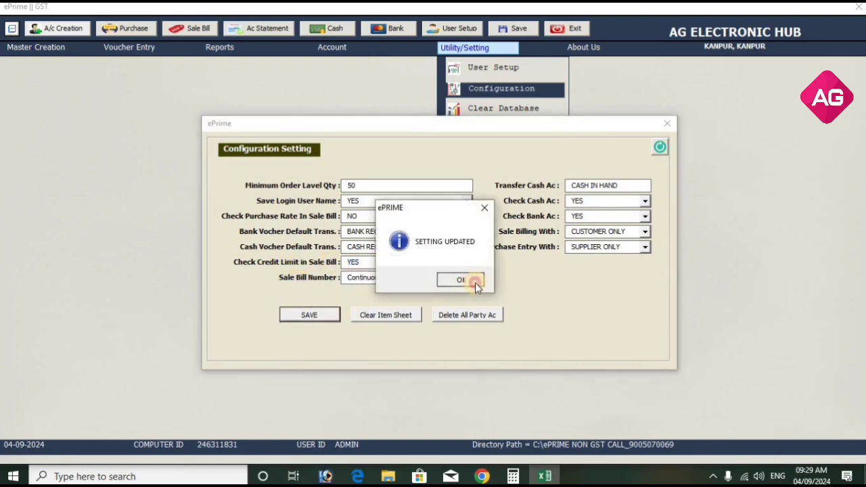
{"action": "left_click", "coordinate": [470, 279]}
{"action": "left_click", "coordinate": [667, 124]}
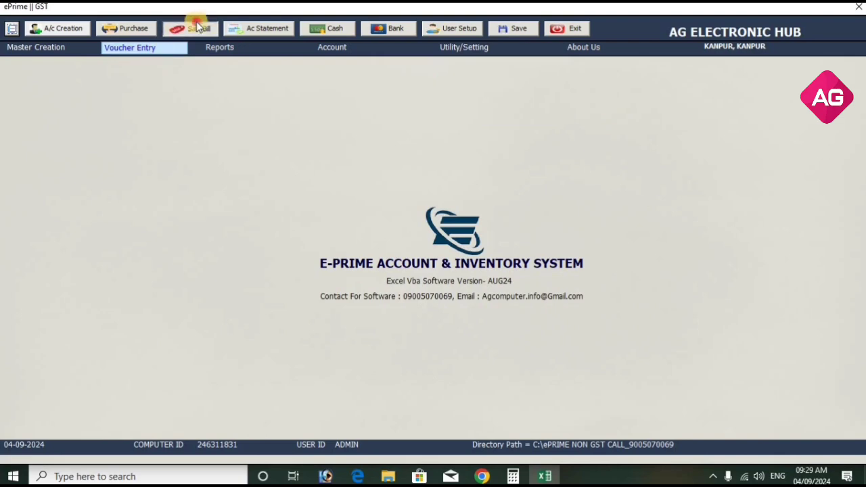
Start a sale invoice for ABC COMPANY with a BULB SURYA line of quantity 100.
{"action": "left_click", "coordinate": [181, 27]}
{"action": "left_click", "coordinate": [401, 114]}
{"action": "left_click", "coordinate": [396, 127]}
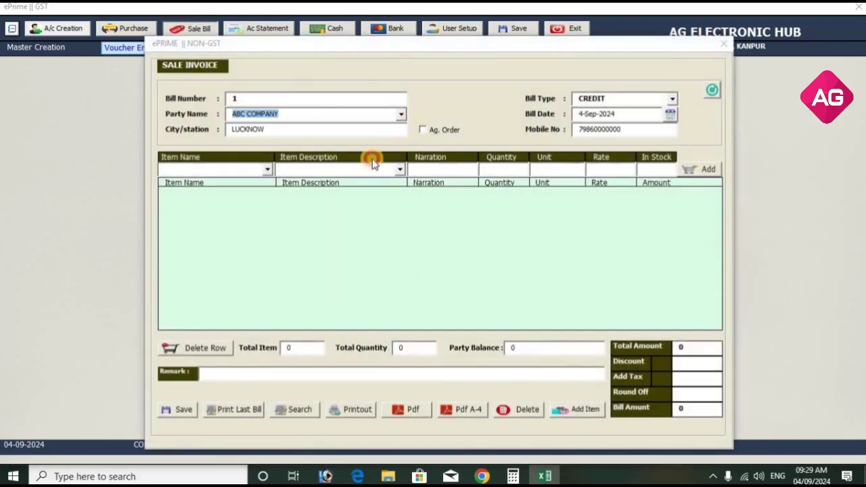
{"action": "left_click", "coordinate": [268, 170]}
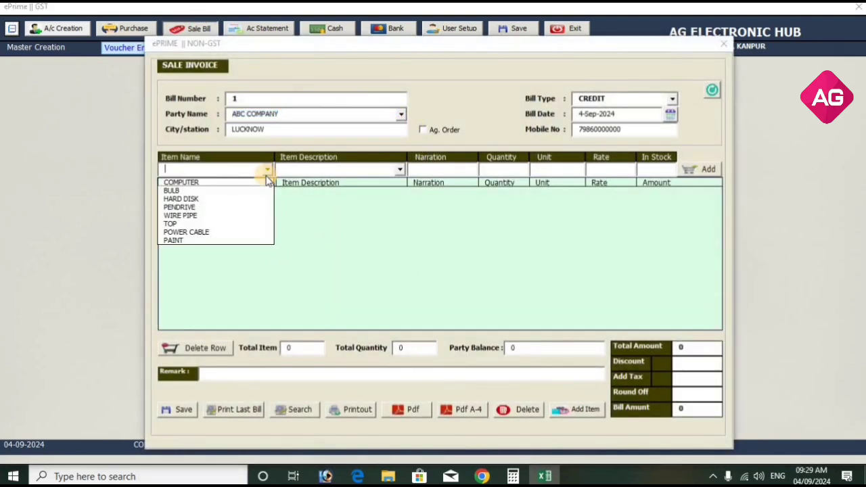
{"action": "left_click", "coordinate": [255, 191]}
{"action": "left_click", "coordinate": [399, 170]}
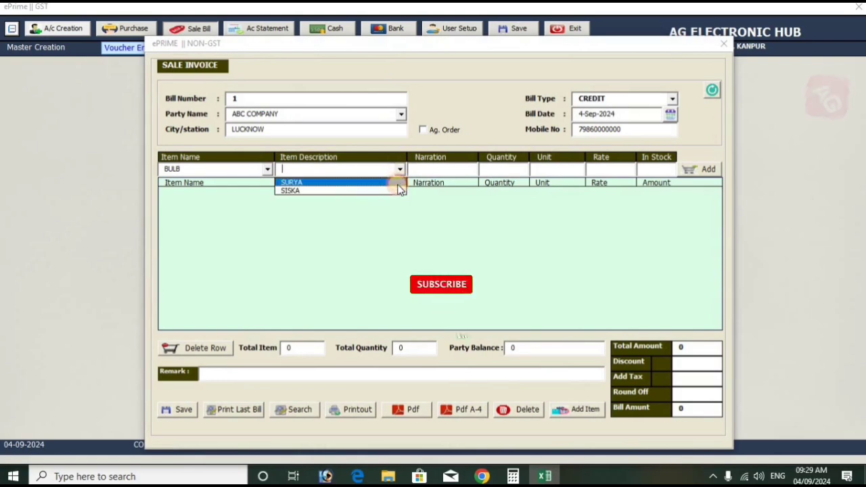
{"action": "left_click", "coordinate": [298, 179]}
{"action": "type", "text": "1000"}
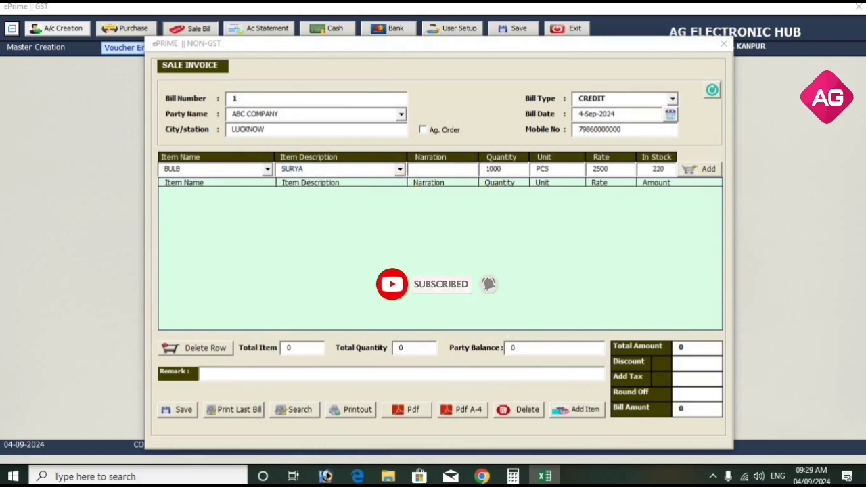
{"action": "key", "text": "Return"}
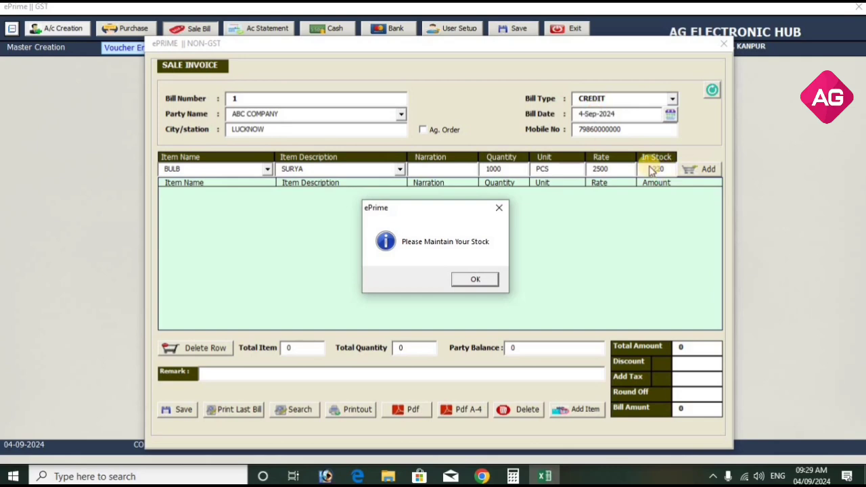
{"action": "left_click", "coordinate": [474, 281]}
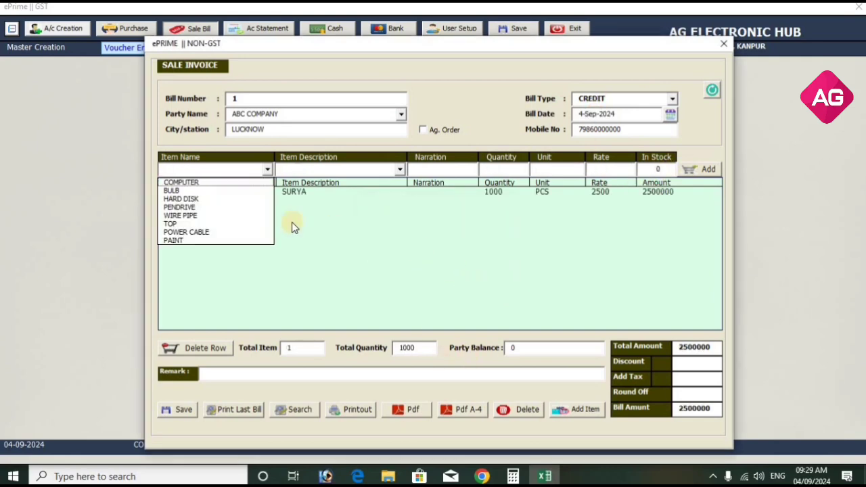
Try a BULB SISKA line of 150000, dismiss both credit-limit warnings, and close unsaved.
{"action": "left_click", "coordinate": [240, 190]}
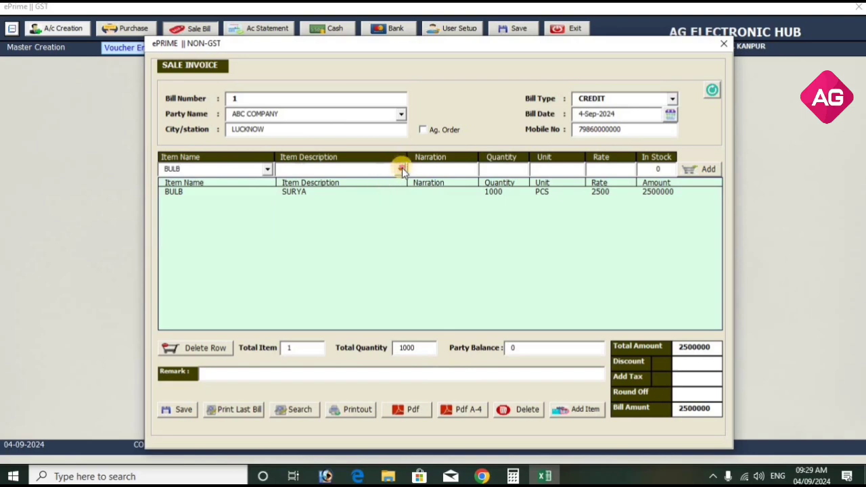
{"action": "left_click", "coordinate": [402, 169]}
{"action": "left_click", "coordinate": [392, 189]}
{"action": "left_click", "coordinate": [507, 168]}
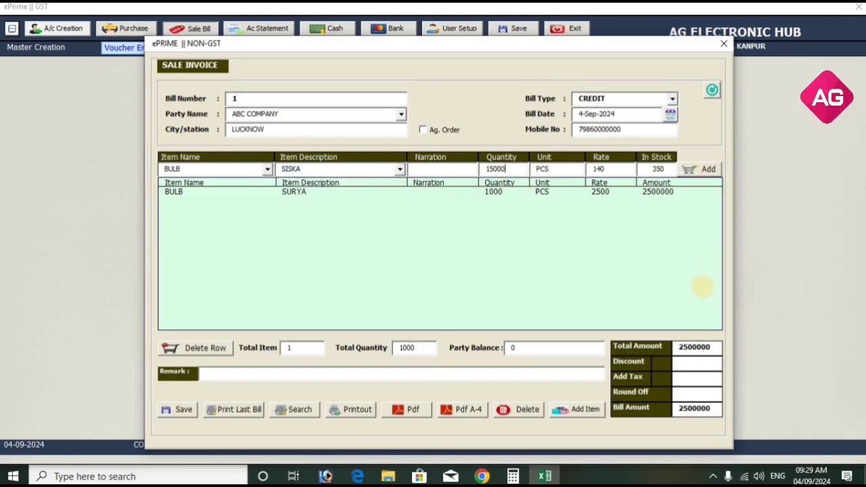
{"action": "key", "text": "Return"}
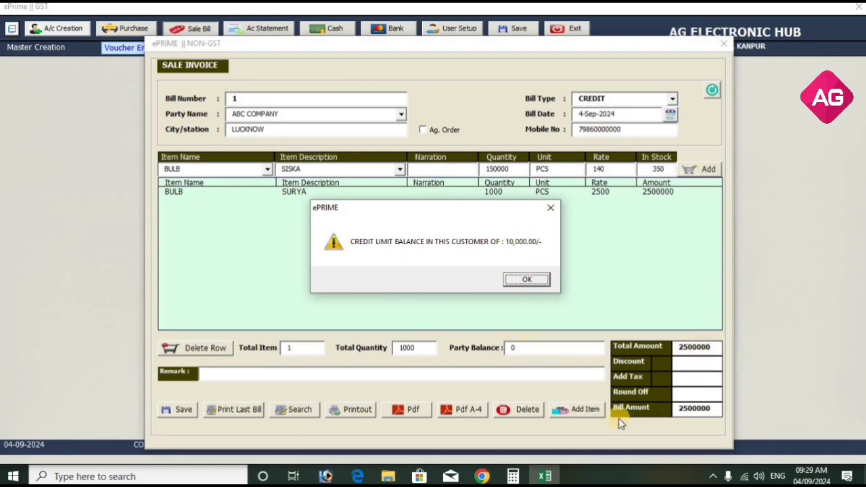
{"action": "key", "text": "Return"}
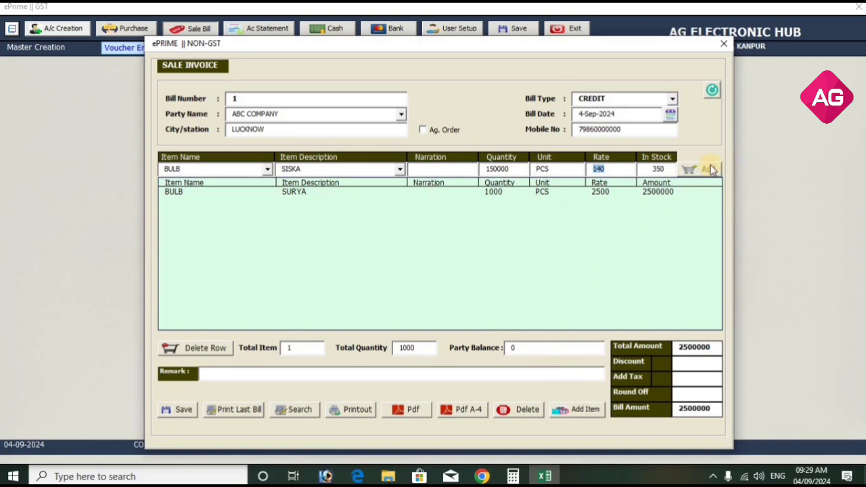
{"action": "left_click", "coordinate": [715, 168]}
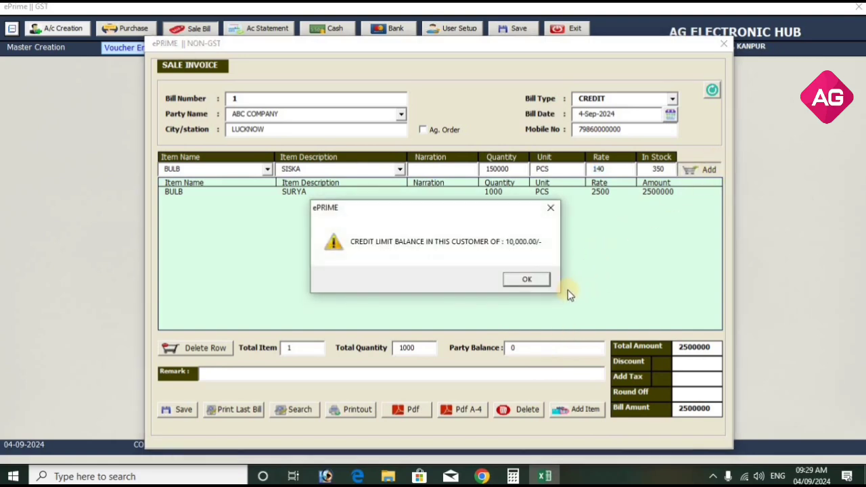
{"action": "left_click", "coordinate": [542, 283]}
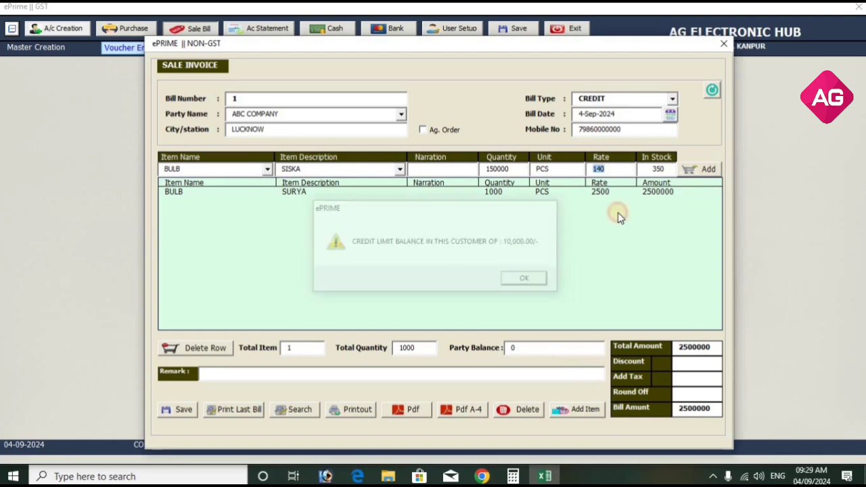
{"action": "left_click", "coordinate": [724, 44]}
Set Check Credit Limit in Sale Bill to NO and save the configuration.
{"action": "left_click", "coordinate": [495, 49]}
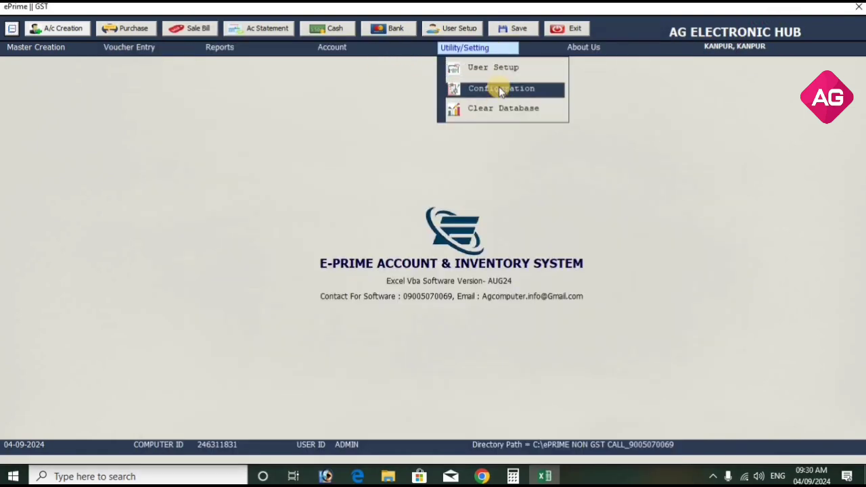
{"action": "left_click", "coordinate": [498, 88]}
{"action": "left_click", "coordinate": [388, 267]}
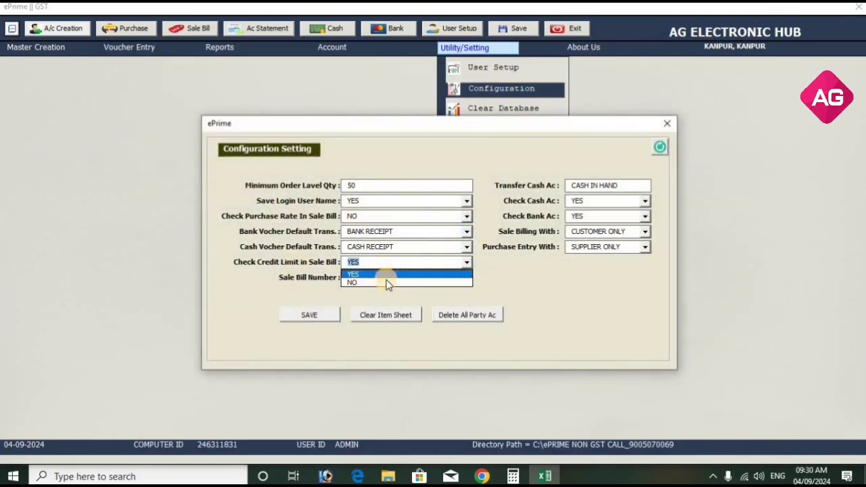
{"action": "left_click", "coordinate": [384, 284]}
{"action": "left_click", "coordinate": [331, 317]}
{"action": "left_click", "coordinate": [460, 279]}
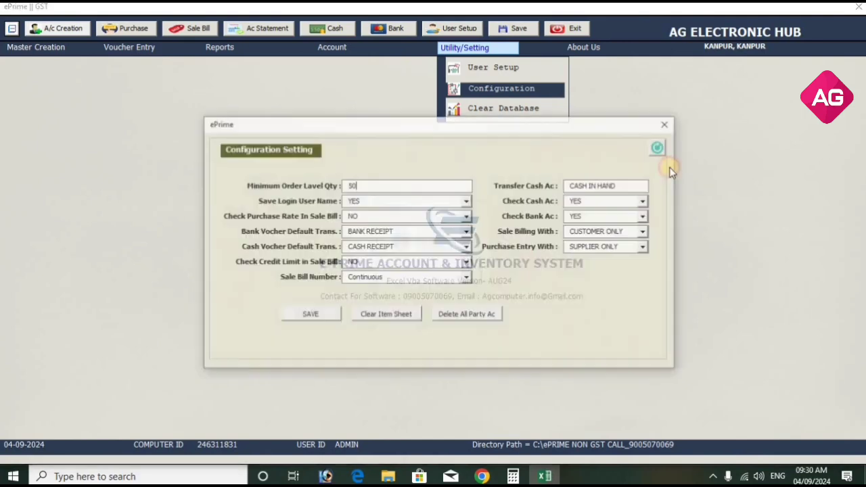
{"action": "left_click", "coordinate": [667, 123]}
Start a sale bill for ABC COMPANY with a BULB SURYA line of quantity 15000.
{"action": "left_click", "coordinate": [198, 34]}
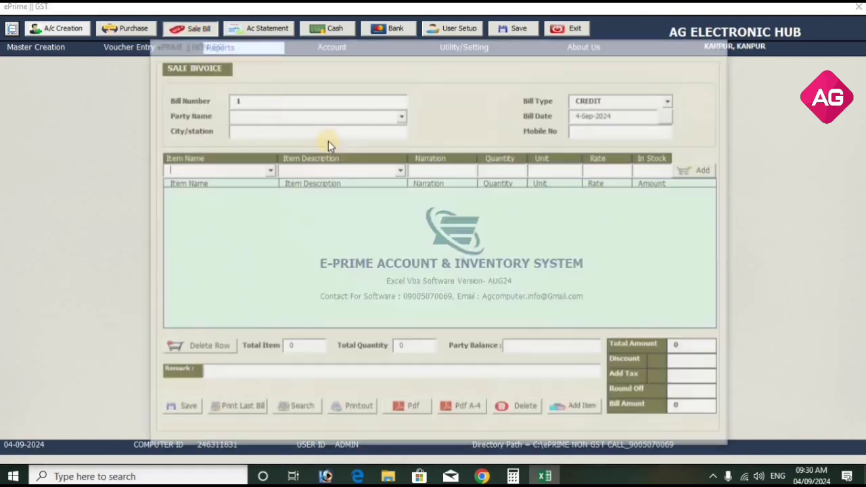
{"action": "left_click", "coordinate": [399, 115]}
{"action": "left_click", "coordinate": [389, 126]}
{"action": "left_click", "coordinate": [266, 169]}
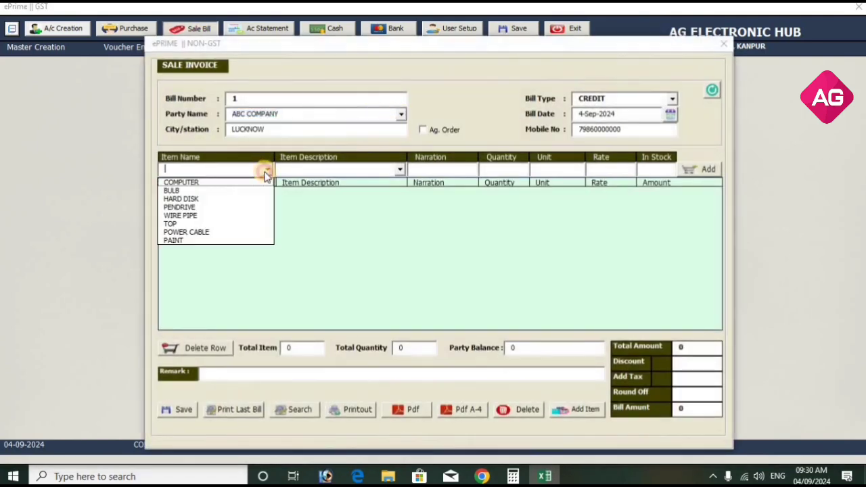
{"action": "left_click", "coordinate": [261, 191]}
{"action": "left_click", "coordinate": [398, 170]}
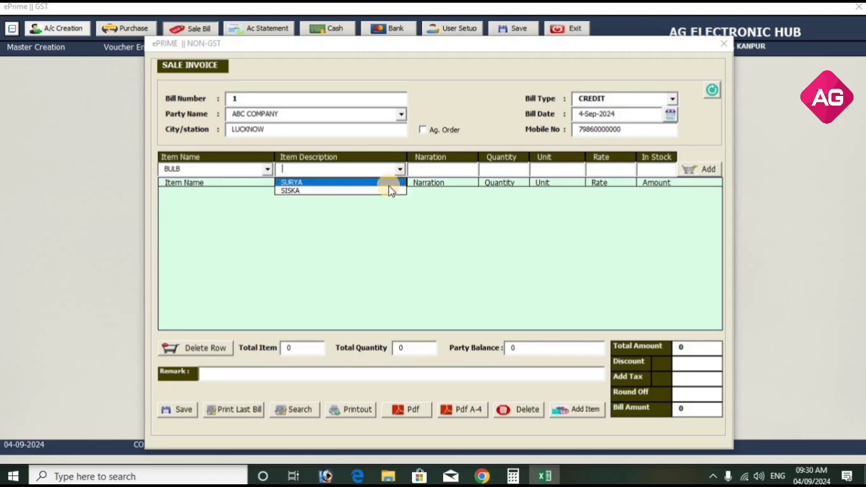
{"action": "left_click", "coordinate": [389, 182]}
{"action": "left_click", "coordinate": [492, 170]}
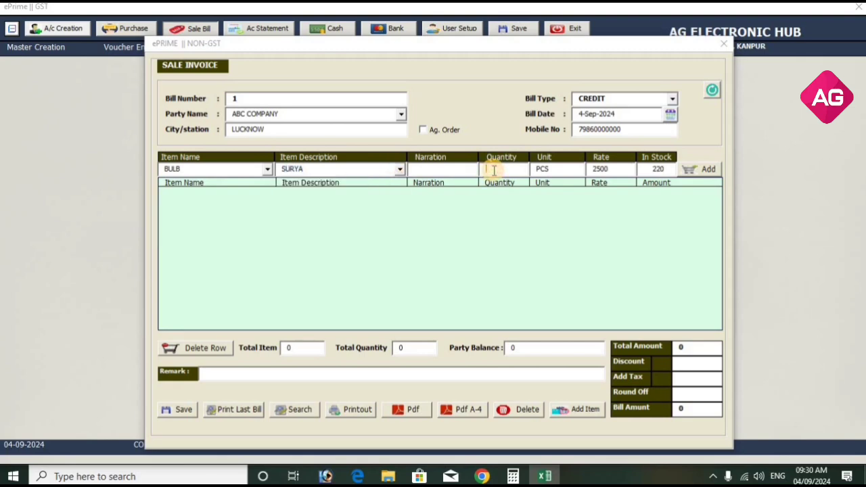
{"action": "key", "text": "Return"}
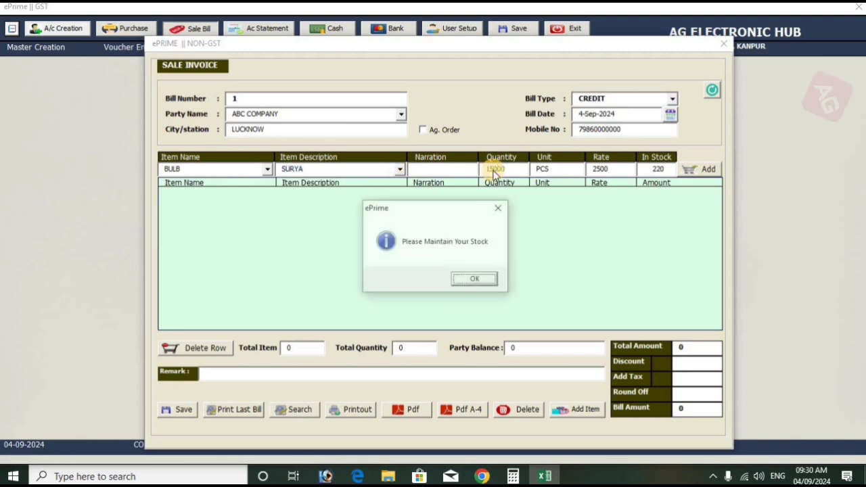
{"action": "key", "text": "Return"}
Add a BULB SISKA line of quantity 20000, then close the test invoice.
{"action": "left_click", "coordinate": [176, 190]}
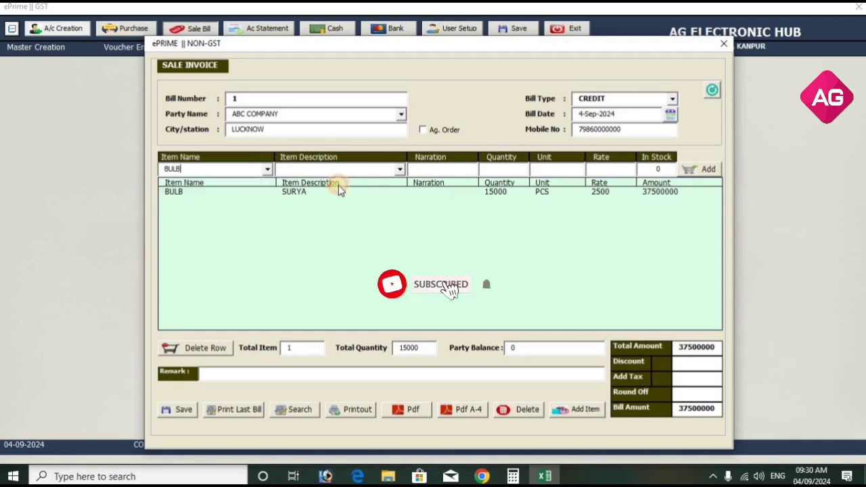
{"action": "left_click", "coordinate": [398, 169]}
{"action": "left_click", "coordinate": [388, 192]}
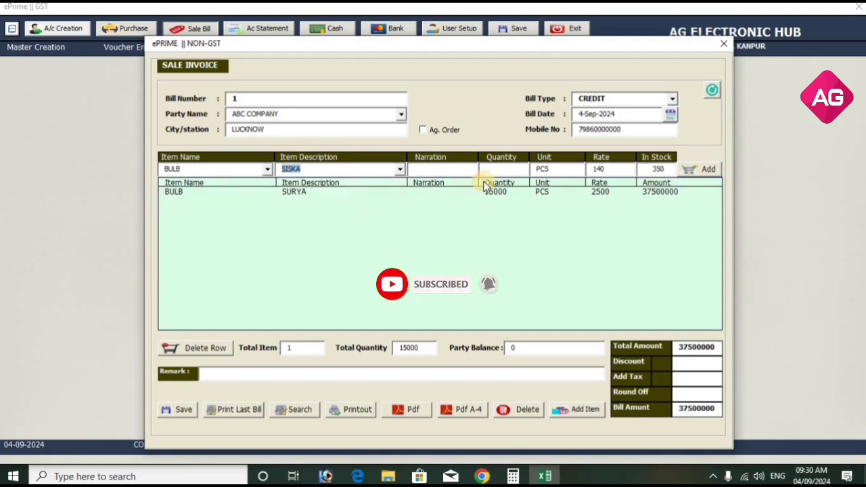
{"action": "left_click", "coordinate": [495, 170]}
{"action": "type", "text": "20000"}
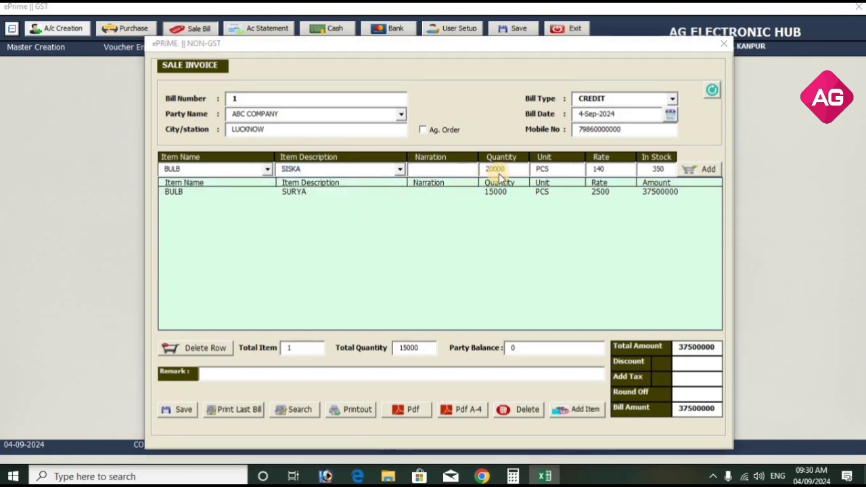
{"action": "key", "text": "Return"}
{"action": "key", "text": "Return"}
{"action": "left_click", "coordinate": [389, 375]}
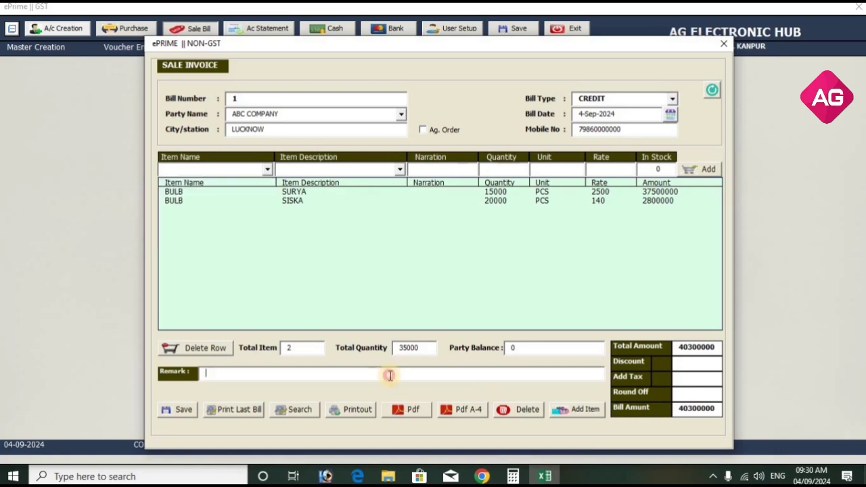
{"action": "left_click", "coordinate": [720, 45]}
Set Check Credit Limit in Sale Bill back to YES and save the configuration.
{"action": "left_click", "coordinate": [474, 48]}
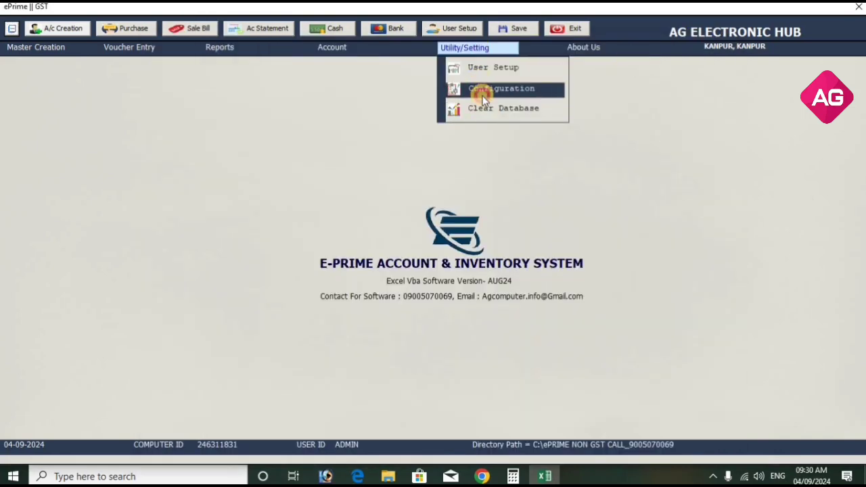
{"action": "left_click", "coordinate": [483, 98]}
{"action": "left_click", "coordinate": [377, 261]}
{"action": "left_click", "coordinate": [387, 275]}
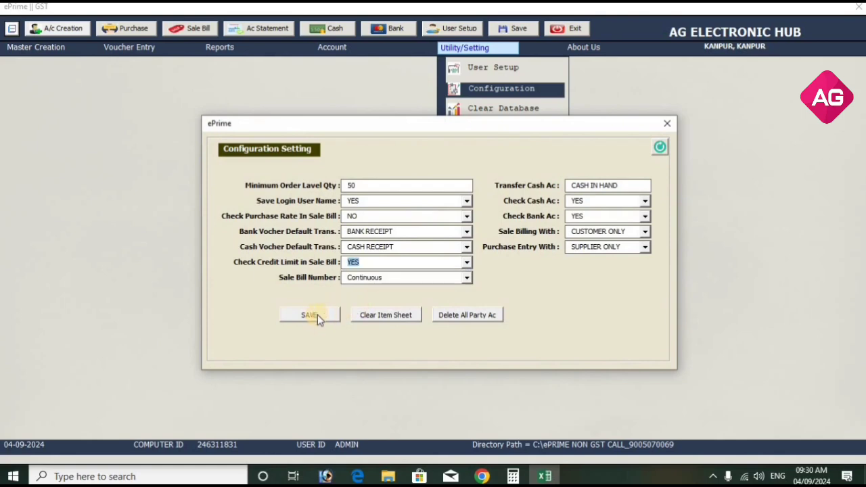
{"action": "left_click", "coordinate": [311, 316]}
{"action": "key", "text": "Return"}
{"action": "left_click", "coordinate": [667, 123]}
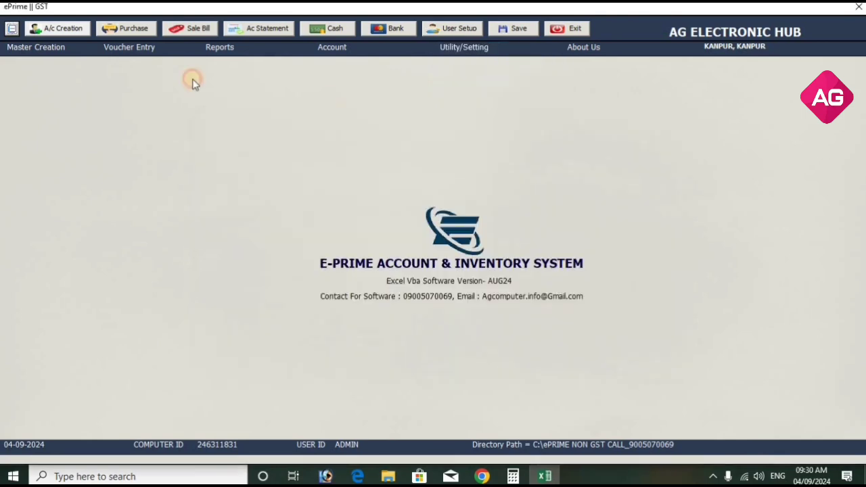
{"action": "left_click", "coordinate": [192, 29]}
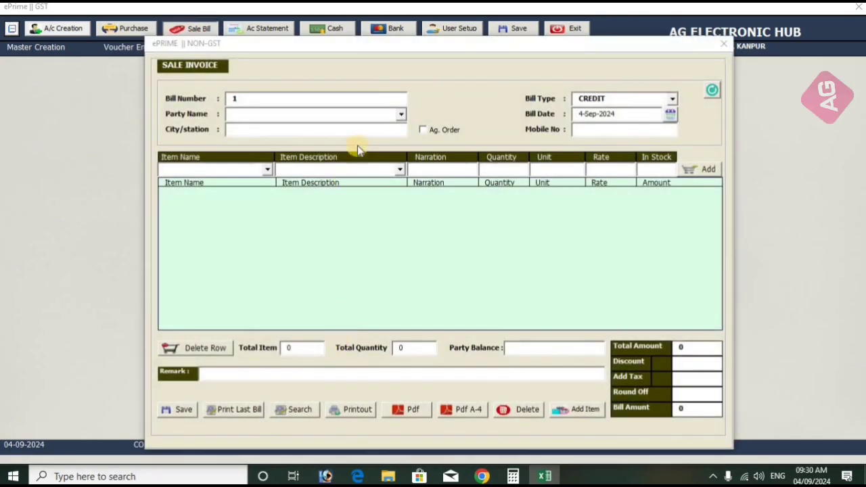
Select ABC COMPANY and add a BULB SURYA line of quantity 20.
{"action": "left_click", "coordinate": [402, 113]}
{"action": "left_click", "coordinate": [389, 125]}
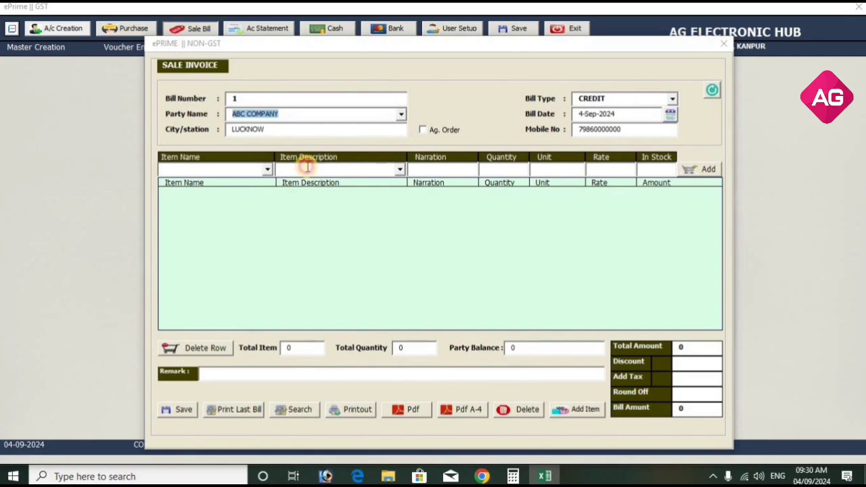
{"action": "left_click", "coordinate": [266, 169]}
{"action": "left_click", "coordinate": [251, 190]}
{"action": "left_click", "coordinate": [399, 170]}
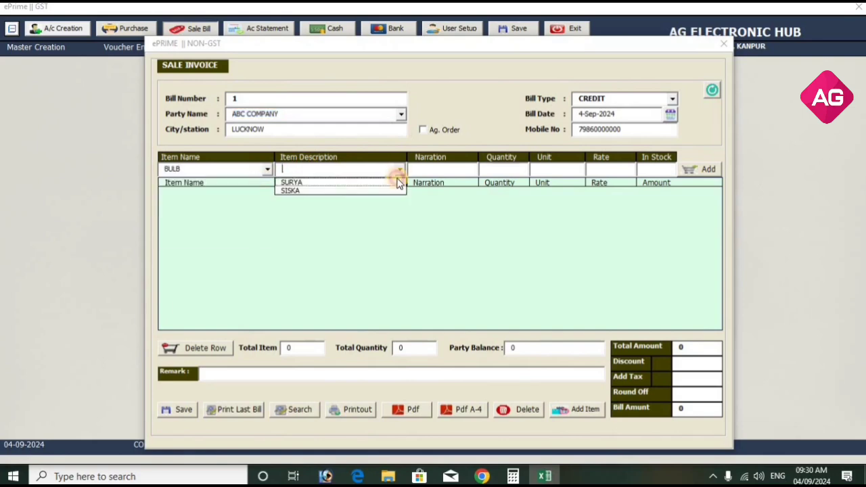
{"action": "left_click", "coordinate": [398, 183]}
{"action": "left_click", "coordinate": [483, 170]}
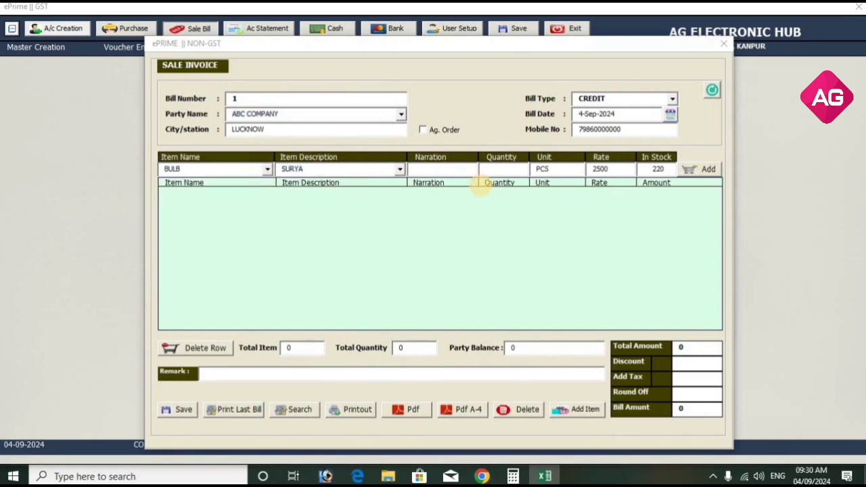
{"action": "type", "text": "20"}
{"action": "key", "text": "Return"}
Try a BULB SISKA line of 50 at rate 100, dismissing both credit-limit warnings.
{"action": "key", "text": "Down"}
{"action": "key", "text": "Return"}
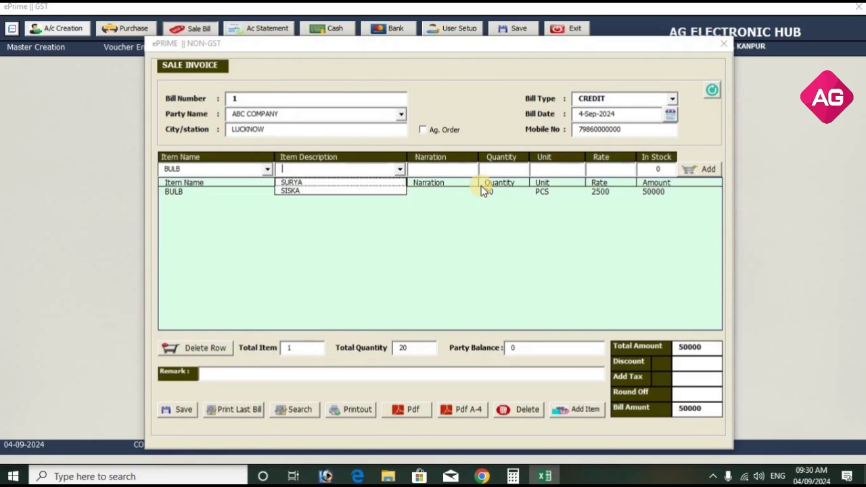
{"action": "key", "text": "Down"}
{"action": "key", "text": "Down"}
{"action": "key", "text": "Return"}
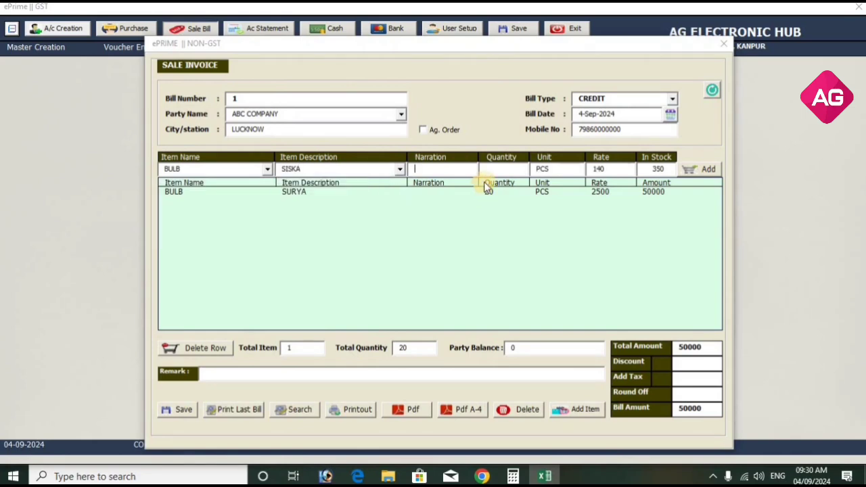
{"action": "left_click", "coordinate": [494, 166]}
{"action": "type", "text": "50"}
{"action": "key", "text": "Return"}
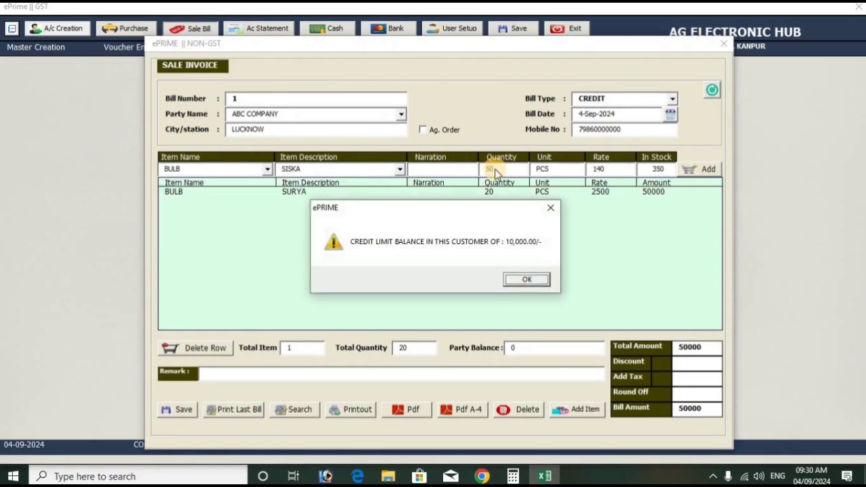
{"action": "key", "text": "Return"}
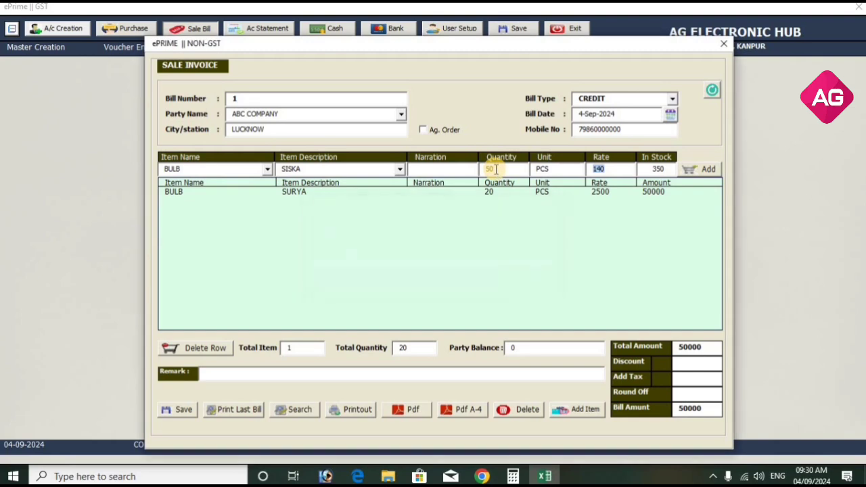
{"action": "key", "text": "Return"}
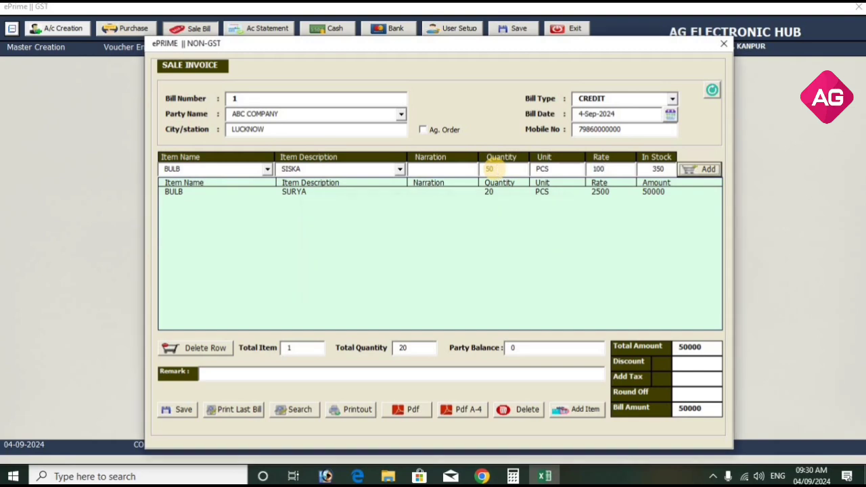
{"action": "left_click", "coordinate": [493, 169]}
{"action": "key", "text": "Return"}
Start a new sale bill for ABC COMPANY and add a BULB SURYA line: quantity 20, rate 100.
{"action": "left_click", "coordinate": [715, 88]}
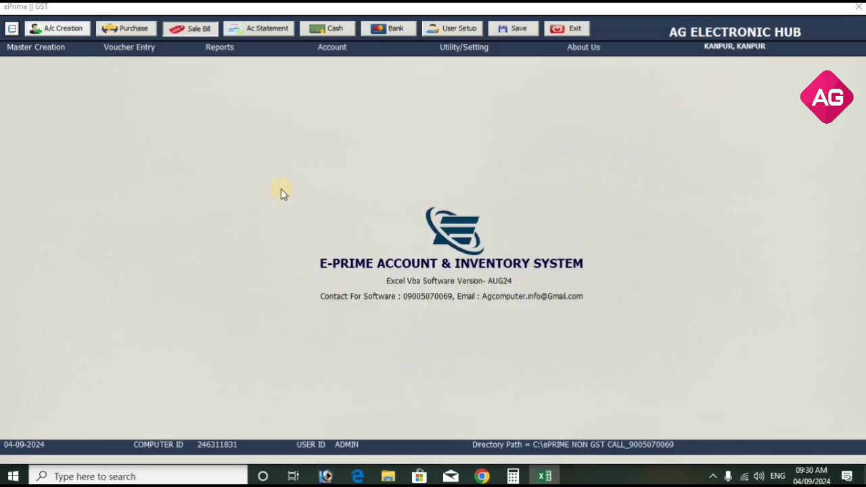
{"action": "left_click", "coordinate": [402, 115]}
{"action": "left_click", "coordinate": [397, 127]}
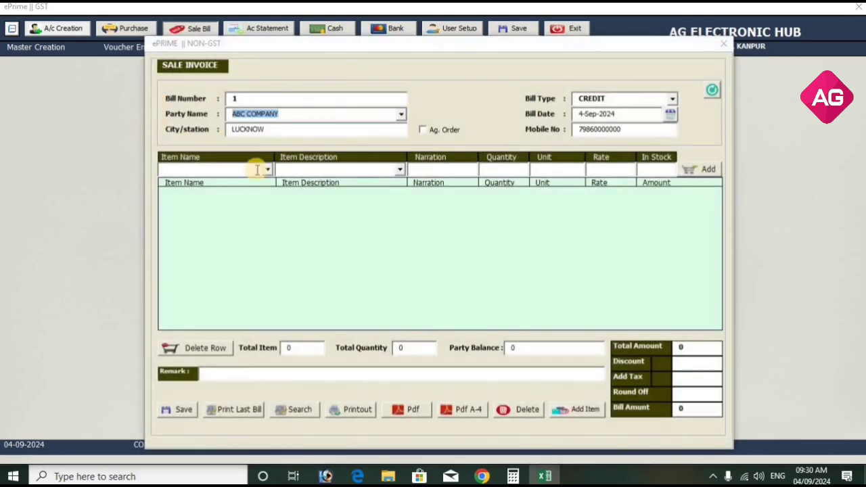
{"action": "left_click", "coordinate": [268, 170]}
{"action": "left_click", "coordinate": [253, 192]}
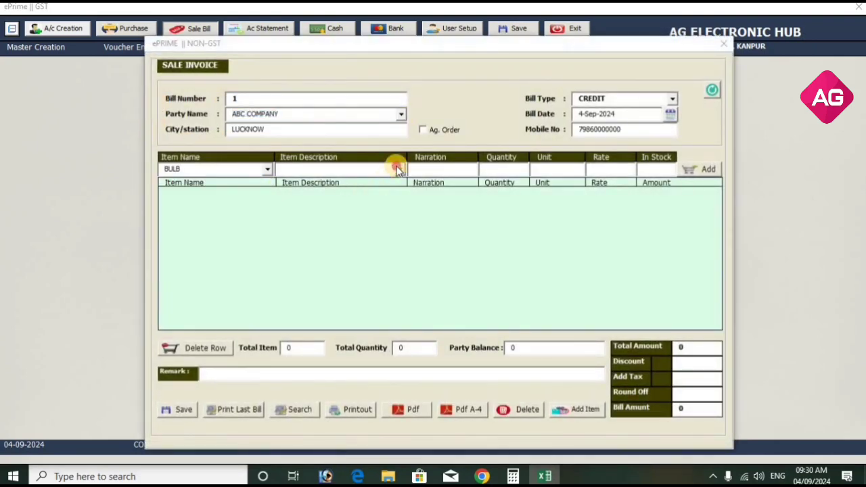
{"action": "left_click", "coordinate": [397, 169]}
{"action": "left_click", "coordinate": [386, 178]}
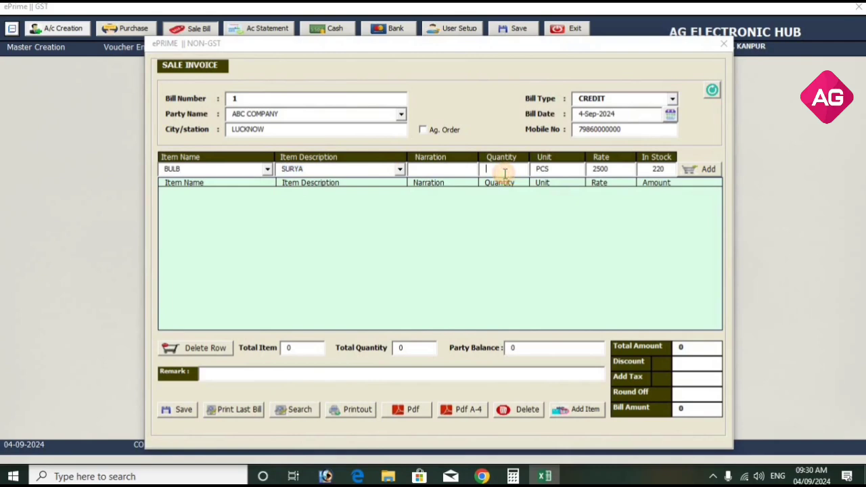
{"action": "type", "text": "20"}
{"action": "double_click", "coordinate": [599, 171]}
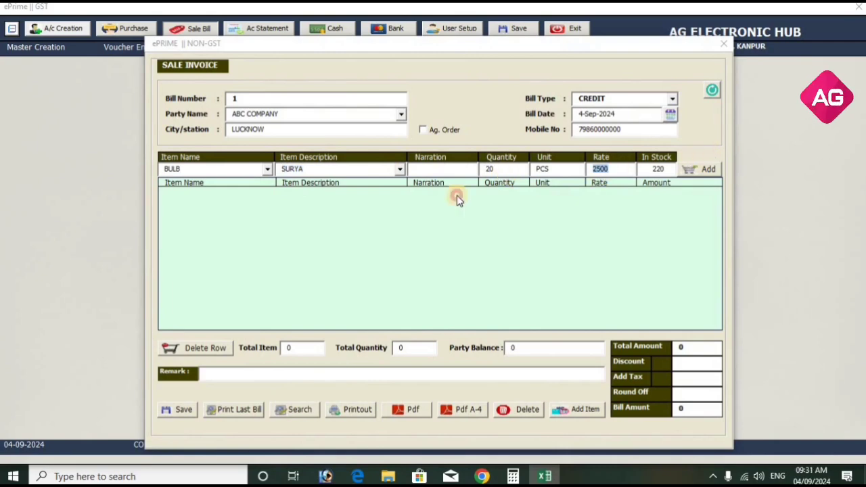
{"action": "type", "text": "100"}
{"action": "key", "text": "Return"}
{"action": "key", "text": "Return"}
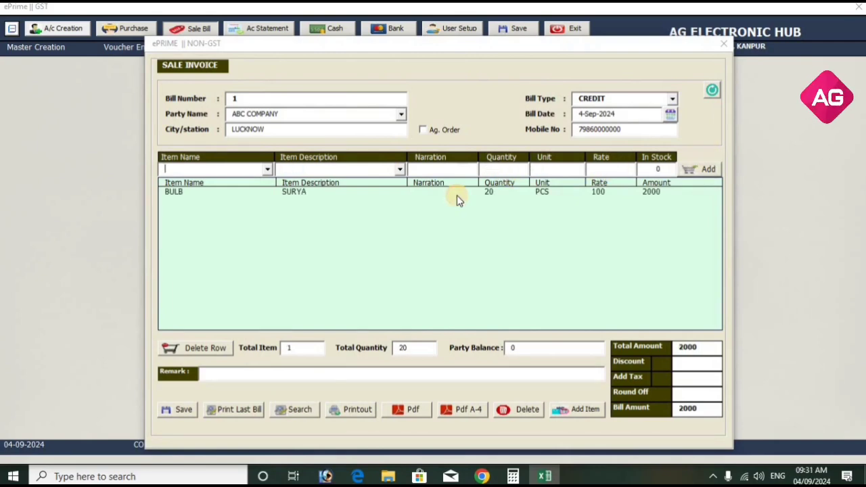
Add a second line of 40 BULB SISKA, then save the invoice.
{"action": "left_click", "coordinate": [267, 169]}
{"action": "left_click", "coordinate": [259, 184]}
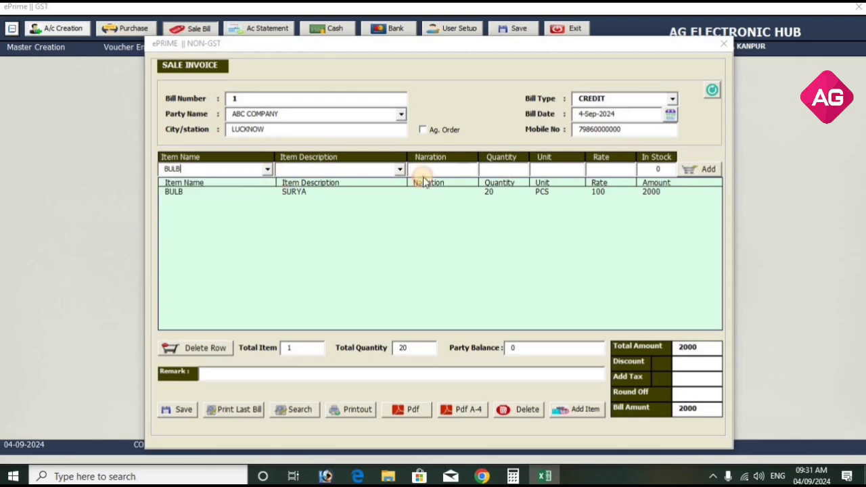
{"action": "left_click", "coordinate": [399, 169]}
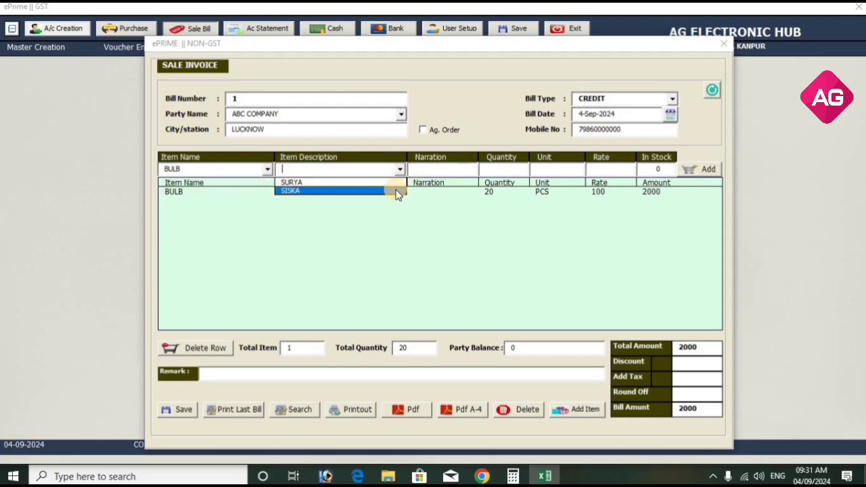
{"action": "left_click", "coordinate": [398, 191]}
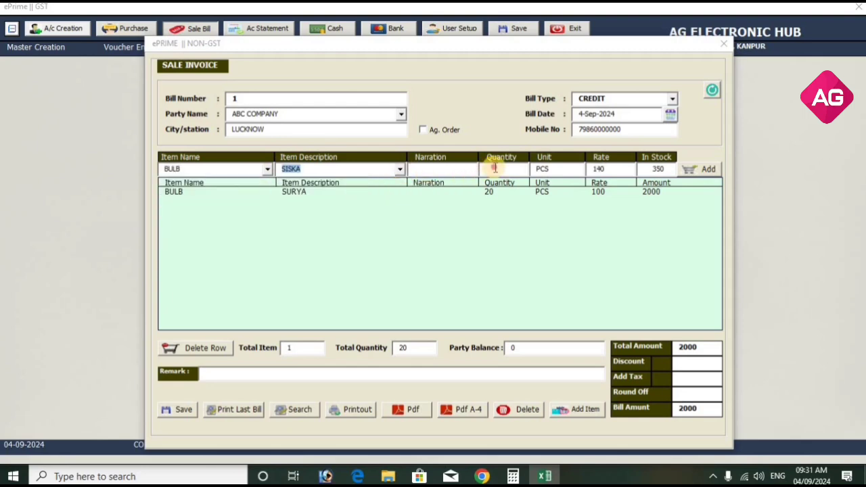
{"action": "left_click", "coordinate": [490, 169]}
{"action": "type", "text": "40"}
{"action": "key", "text": "Return"}
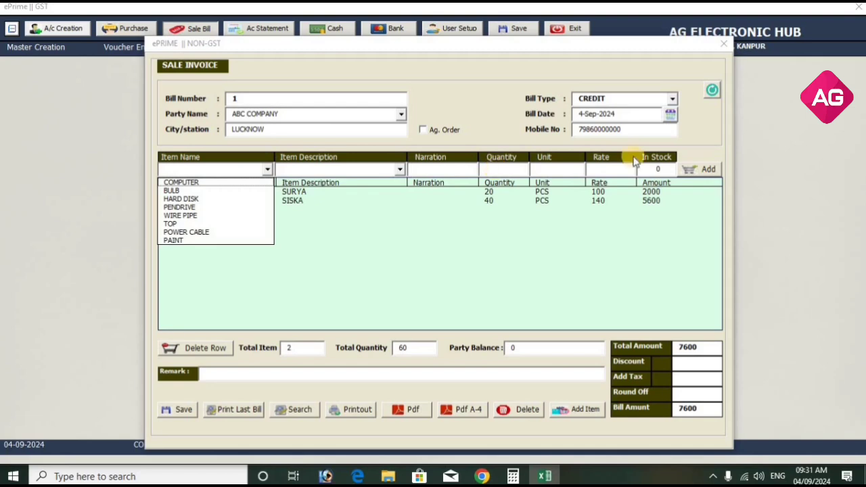
{"action": "left_click", "coordinate": [704, 347]}
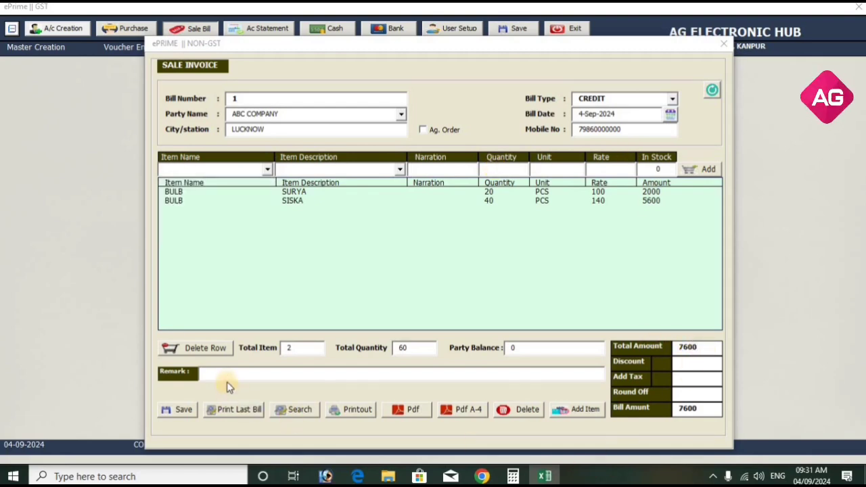
{"action": "left_click", "coordinate": [182, 409]}
Acknowledge the saved message, reload invoice 1 through Search, and export it to PDF.
{"action": "left_click", "coordinate": [439, 273]}
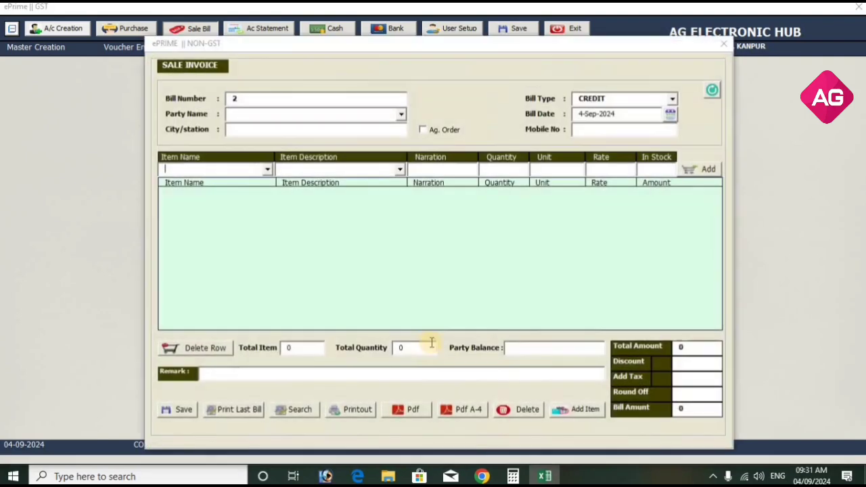
{"action": "double_click", "coordinate": [234, 98]}
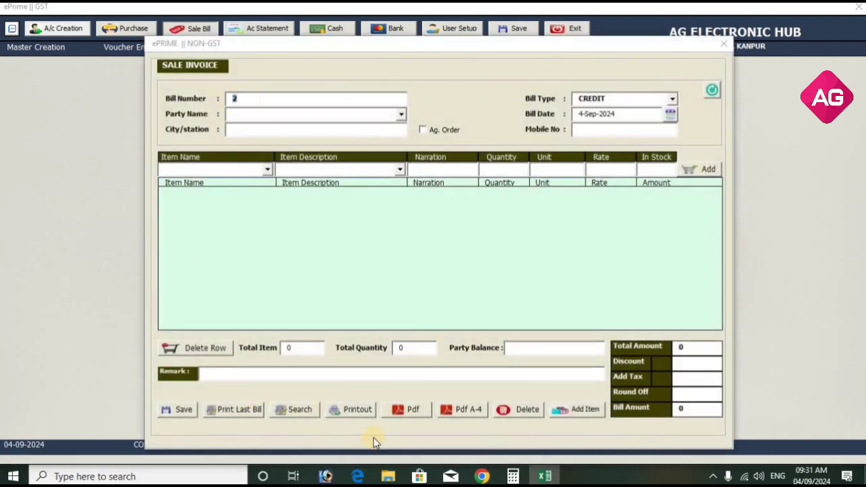
{"action": "left_click", "coordinate": [294, 413]}
{"action": "type", "text": "1"}
{"action": "key", "text": "Return"}
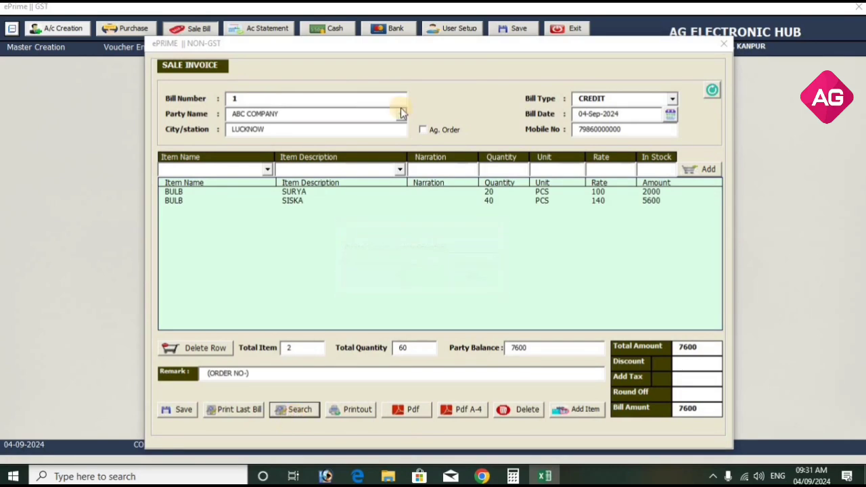
{"action": "left_click", "coordinate": [414, 410]}
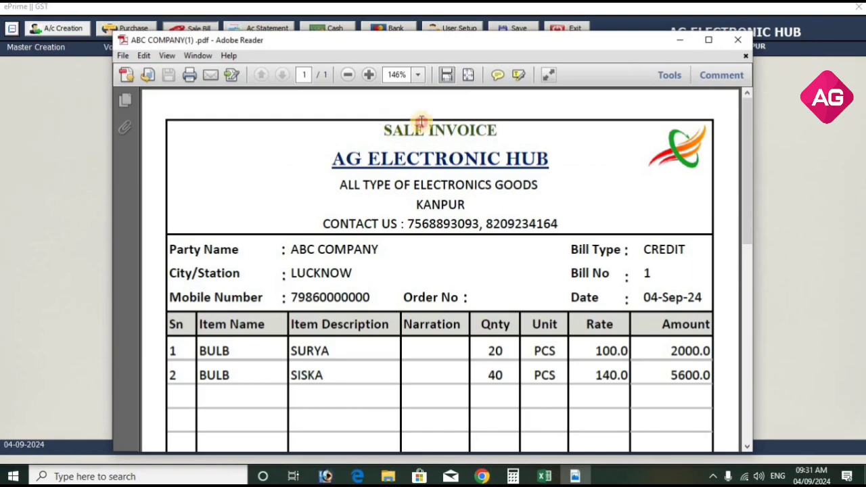
Maximize Adobe Reader, zoom out, scroll through the invoice PDF showing total 7600, and close it.
{"action": "left_click_drag", "start_coordinate": [384, 129], "coordinate": [504, 129]}
{"action": "left_click", "coordinate": [709, 40]}
{"action": "scroll", "coordinate": [597, 284], "scroll_direction": "down", "scroll_amount": 5}
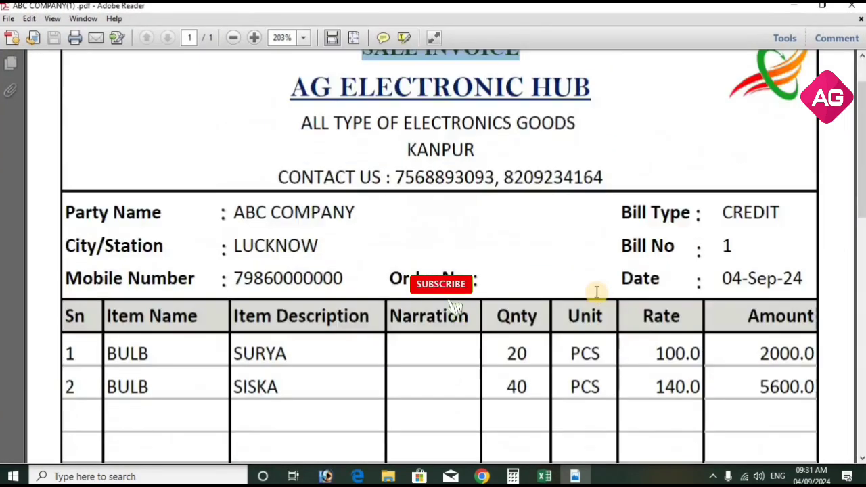
{"action": "left_click", "coordinate": [232, 38]}
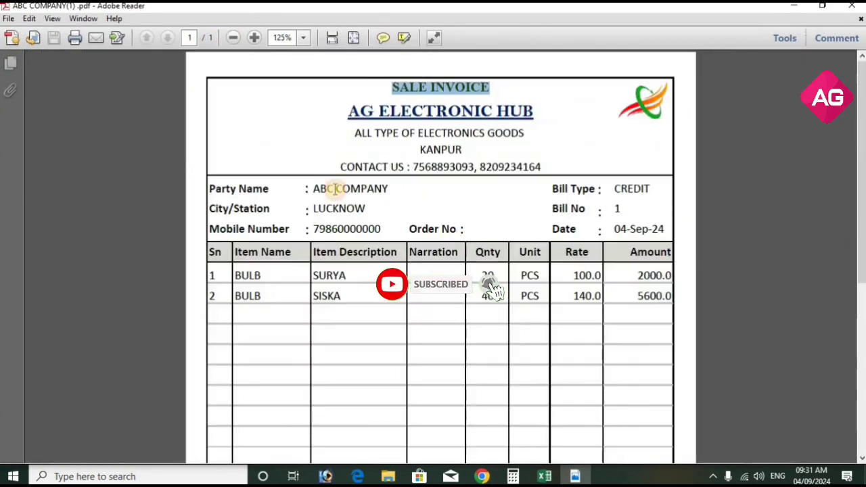
{"action": "scroll", "coordinate": [571, 383], "scroll_direction": "down", "scroll_amount": 5}
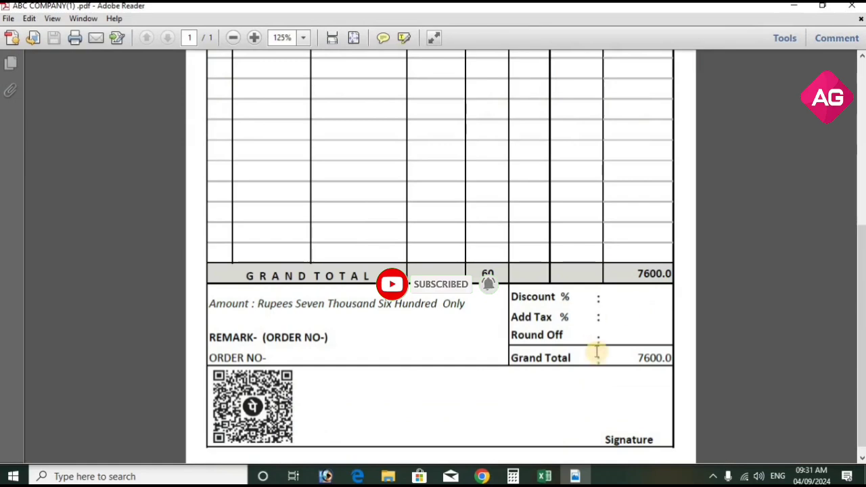
{"action": "scroll", "coordinate": [602, 377], "scroll_direction": "up", "scroll_amount": 6}
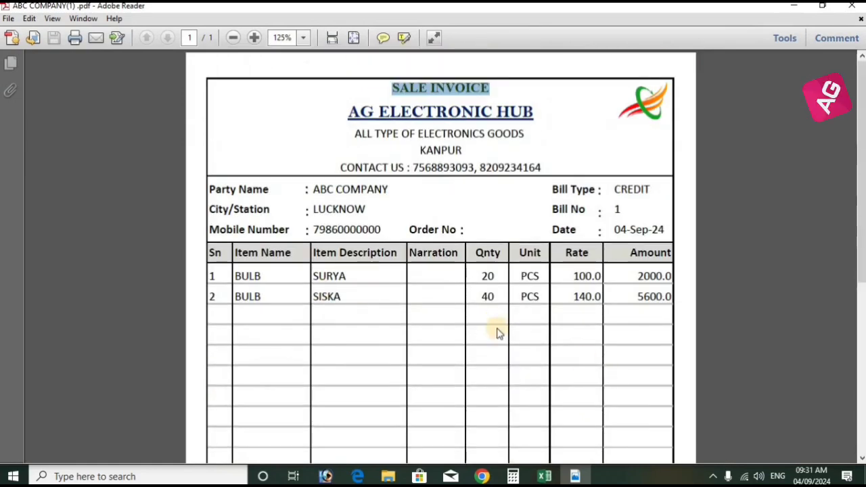
{"action": "scroll", "coordinate": [508, 337], "scroll_direction": "down", "scroll_amount": 5}
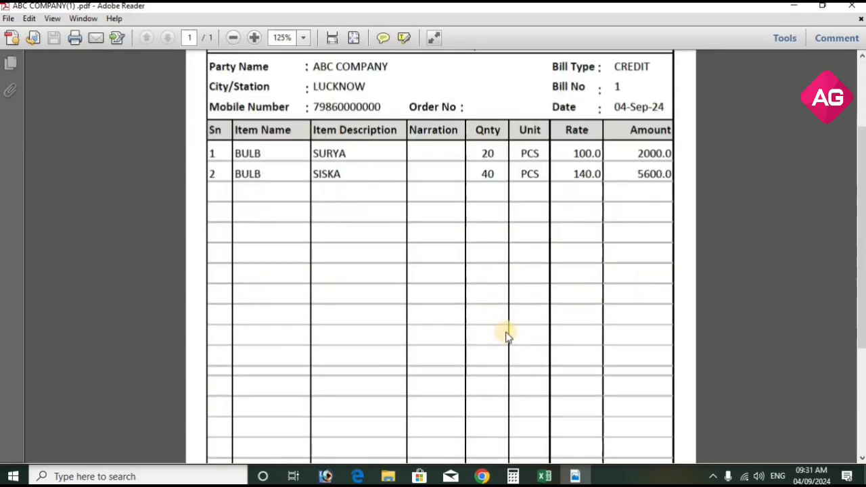
{"action": "scroll", "coordinate": [505, 332], "scroll_direction": "up", "scroll_amount": 5}
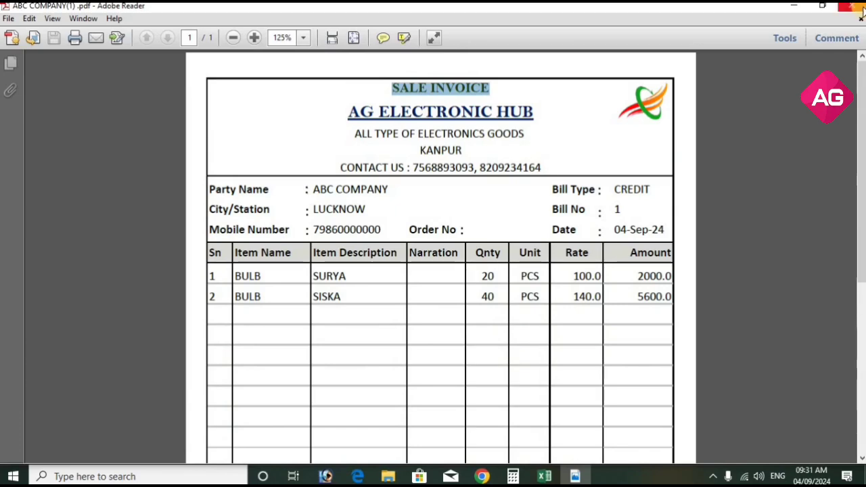
{"action": "left_click", "coordinate": [852, 5]}
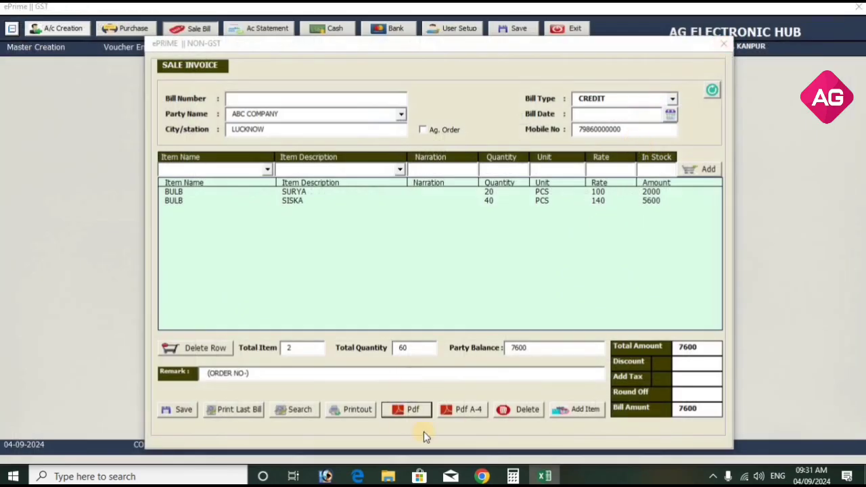
Try the Pdf A-4 export, dismiss its error, and open then close the item catalogue.
{"action": "left_click", "coordinate": [468, 413]}
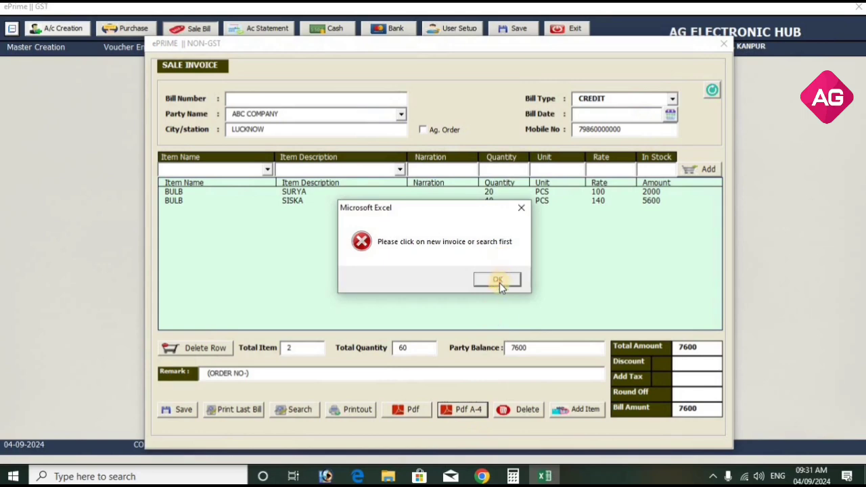
{"action": "left_click", "coordinate": [496, 278]}
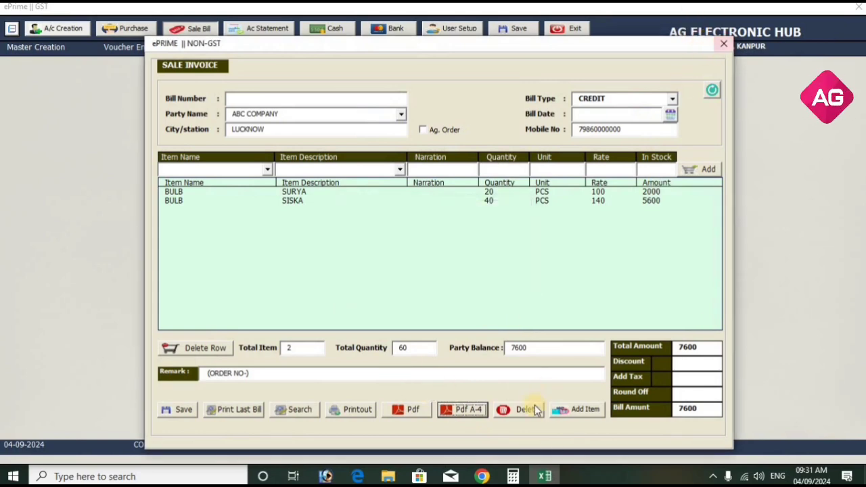
{"action": "left_click", "coordinate": [576, 410]}
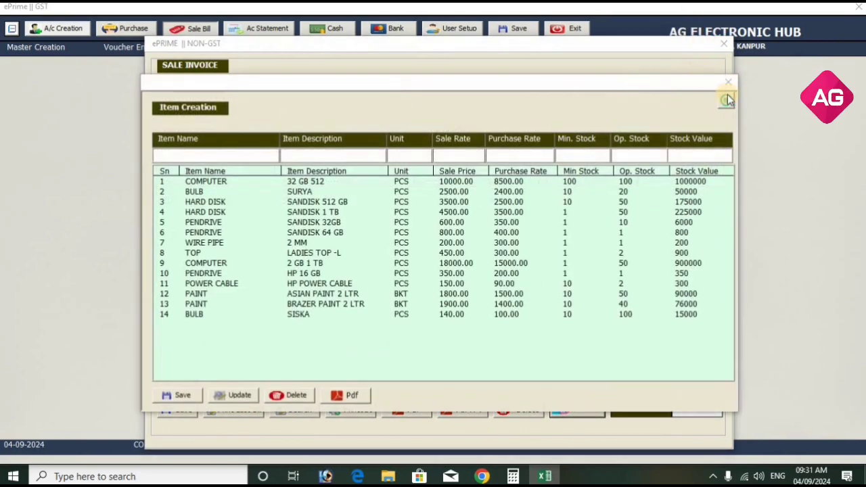
{"action": "left_click", "coordinate": [733, 87]}
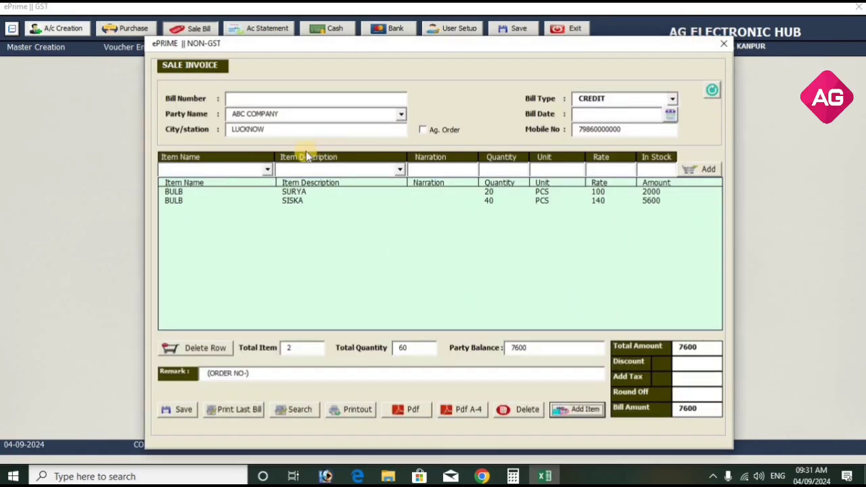
Clear the form, reload invoice 1 via Search, pick BULB, and close the Sale Invoice window.
{"action": "left_click", "coordinate": [714, 89]}
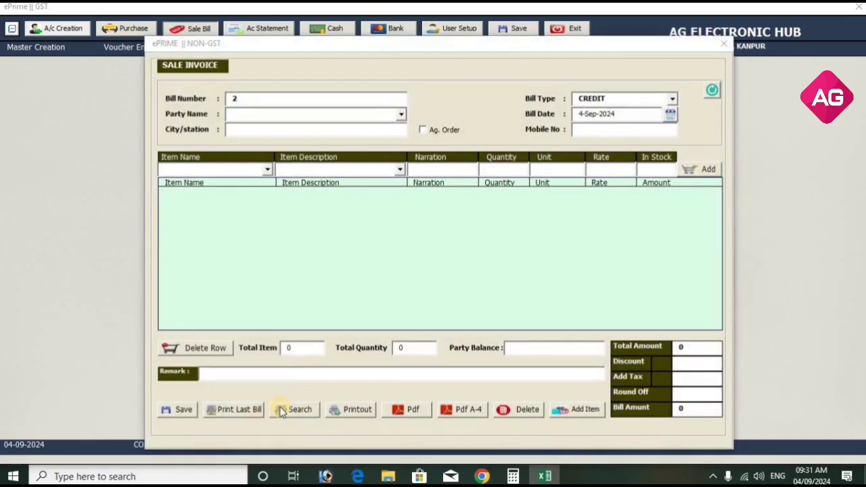
{"action": "left_click", "coordinate": [285, 412]}
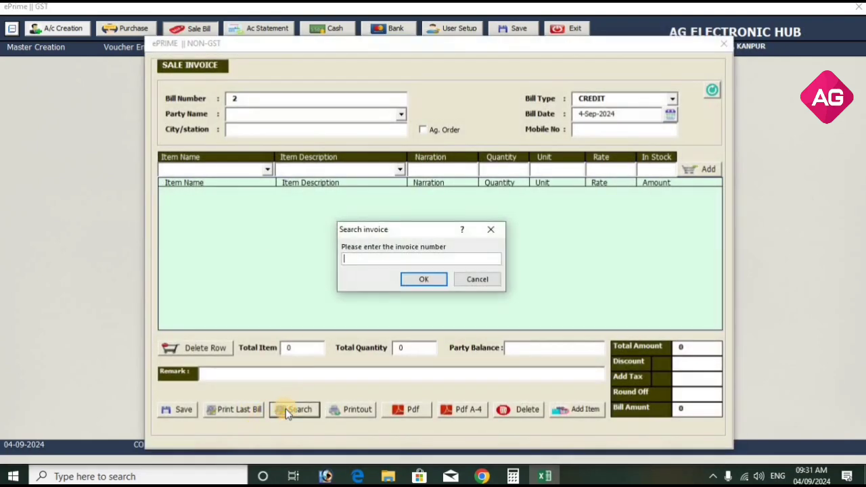
{"action": "type", "text": "1"}
{"action": "key", "text": "Return"}
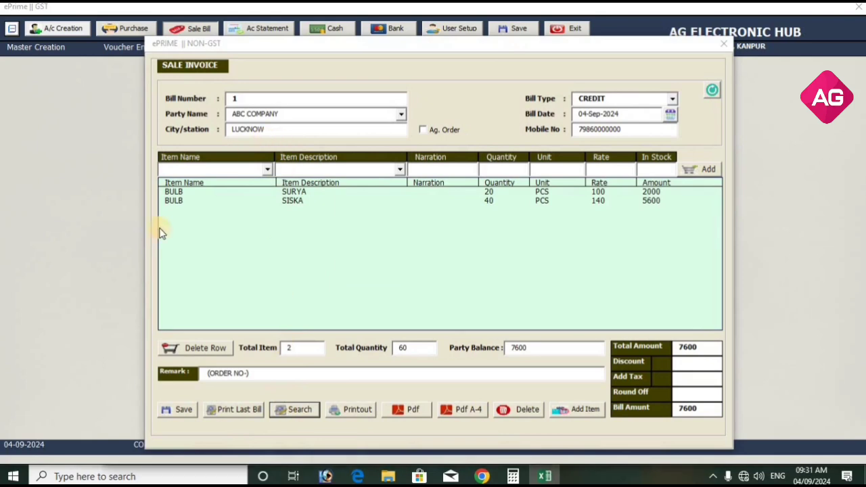
{"action": "left_click", "coordinate": [267, 169]}
{"action": "left_click", "coordinate": [265, 188]}
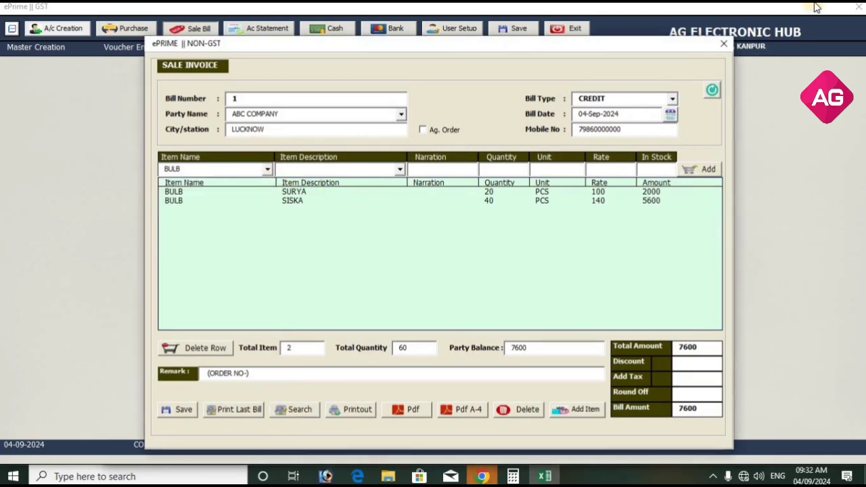
{"action": "left_click", "coordinate": [722, 43]}
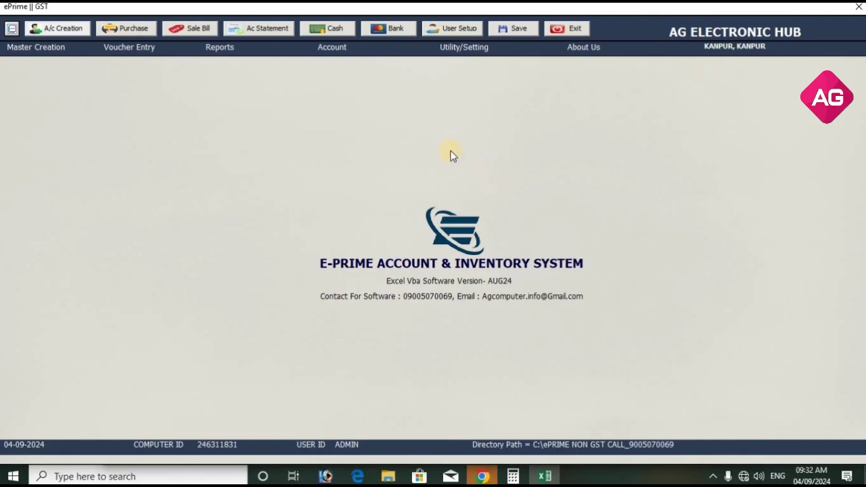